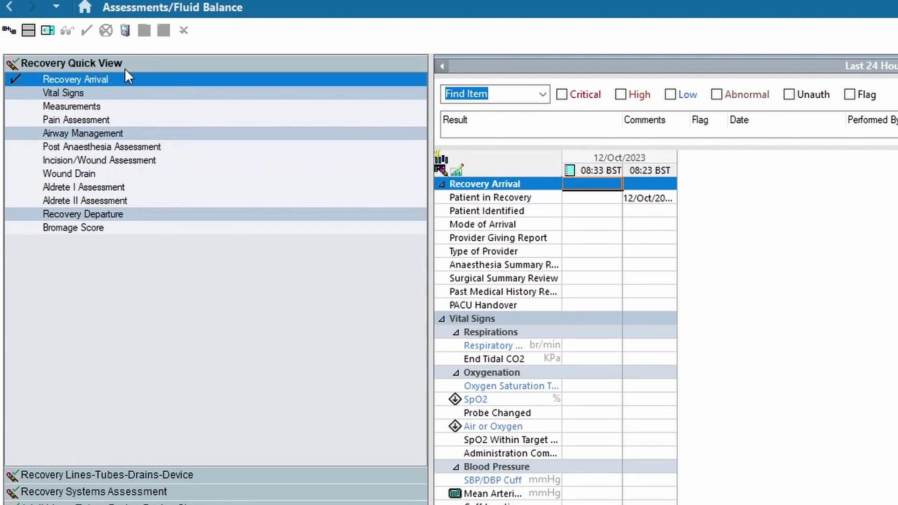
Switch between navigator bands, ending on Recovery Lines-Tubes-Drains-Device with the Airway Management rows
left_click(56, 473)
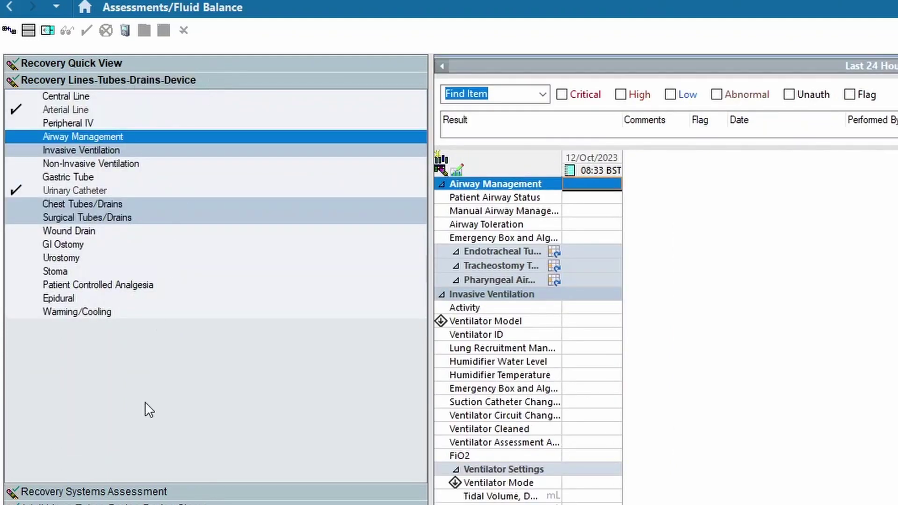
left_click(86, 494)
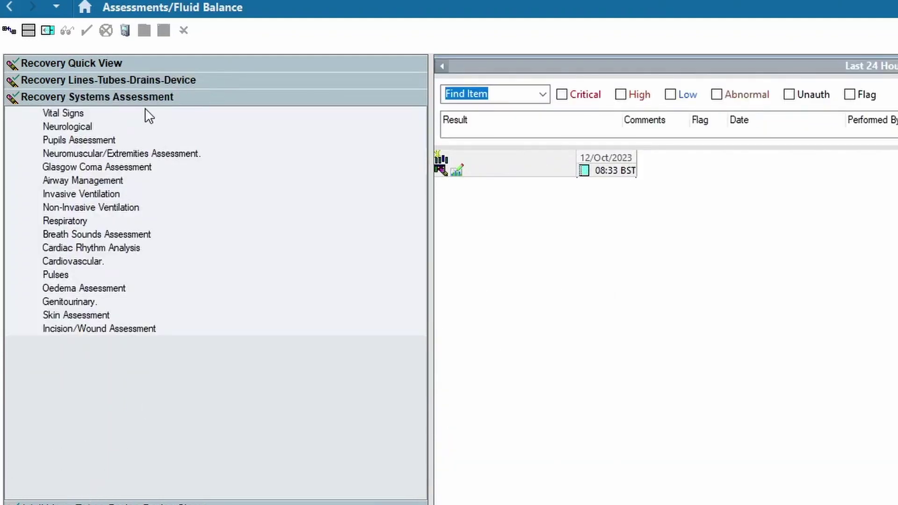
left_click(127, 65)
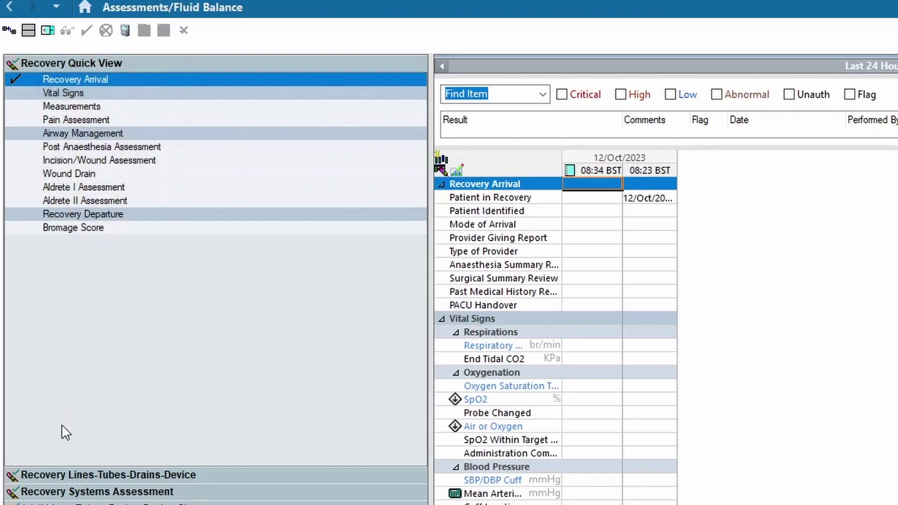
left_click(49, 471)
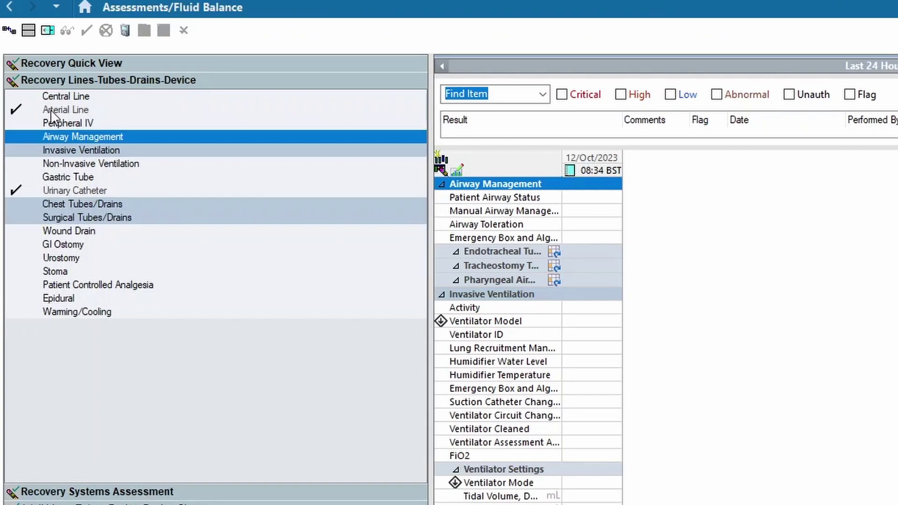
Review the Arterial Line, Urinary Catheter and Neurological entries, then go back to Recovery Quick View
left_click(17, 108)
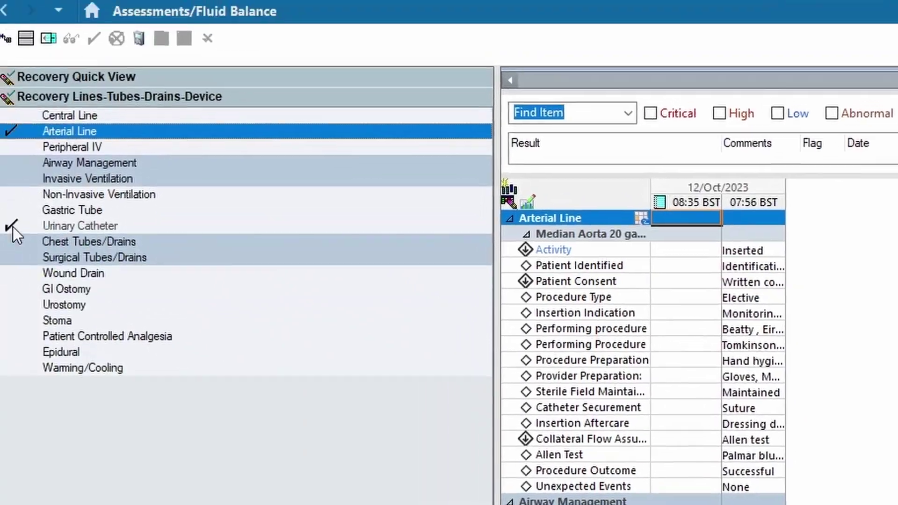
left_click(12, 226)
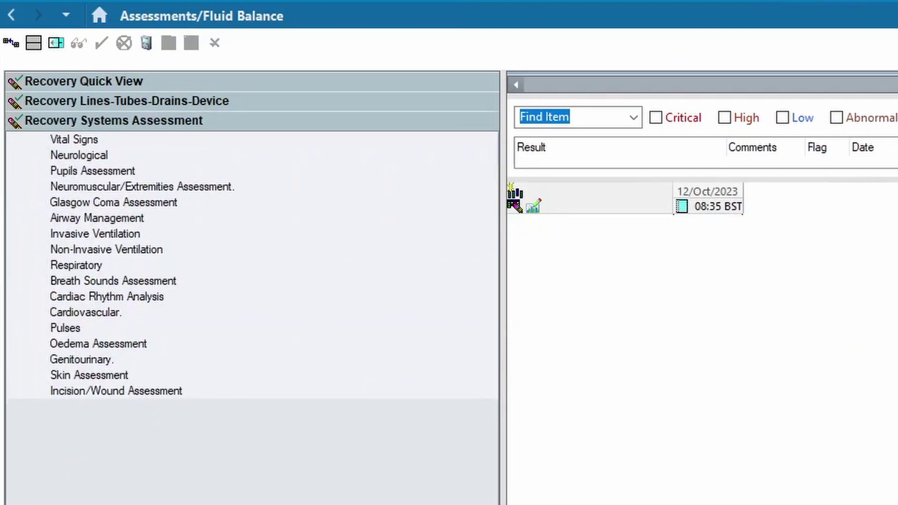
left_click(93, 159)
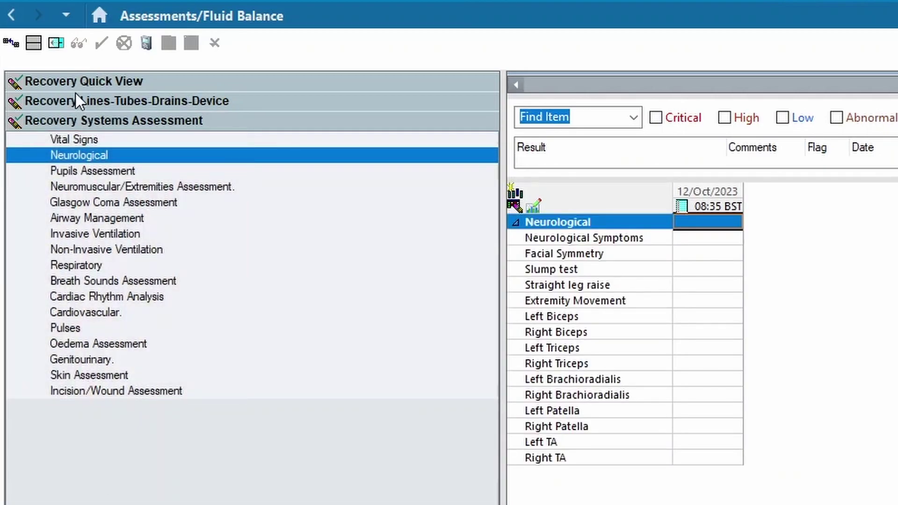
left_click(62, 78)
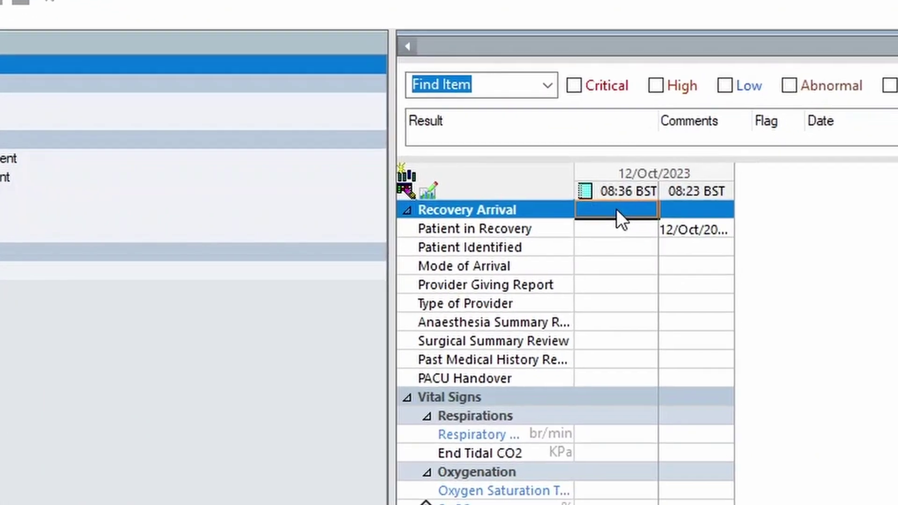
In the 08:36 column, record recovery arrival 12/Oct/2023, identified by identification band, arrived by bed
left_click(691, 221)
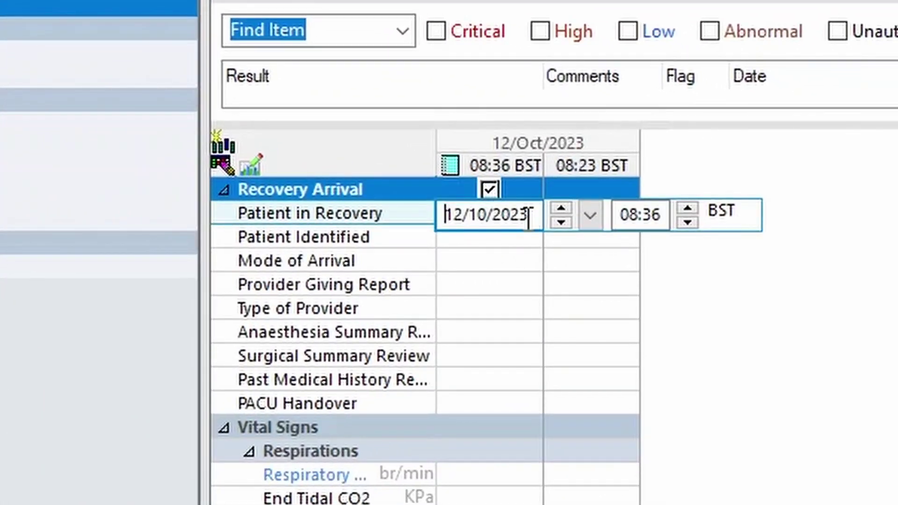
left_click(513, 268)
left_click(497, 235)
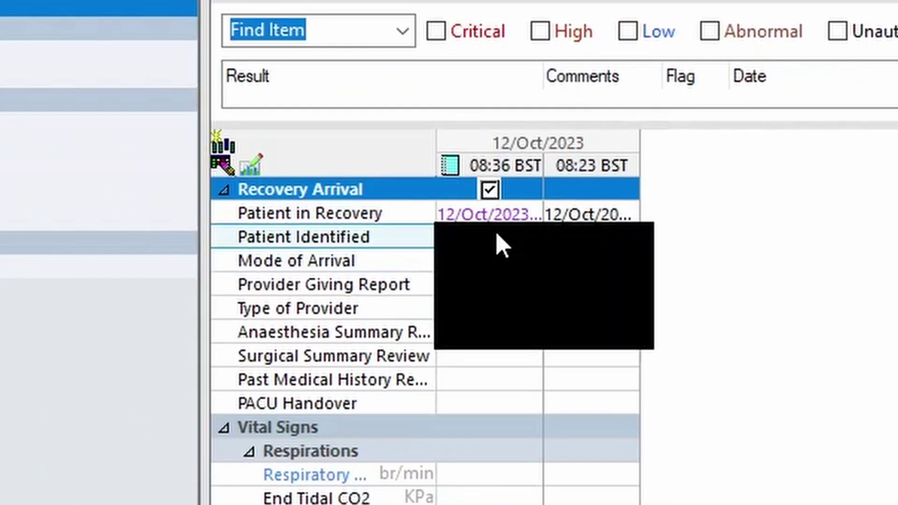
left_click(503, 257)
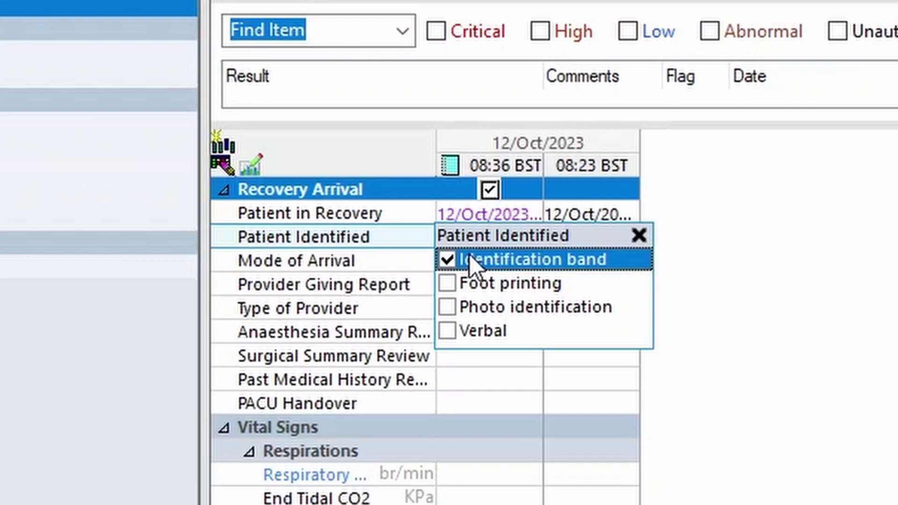
key("Return")
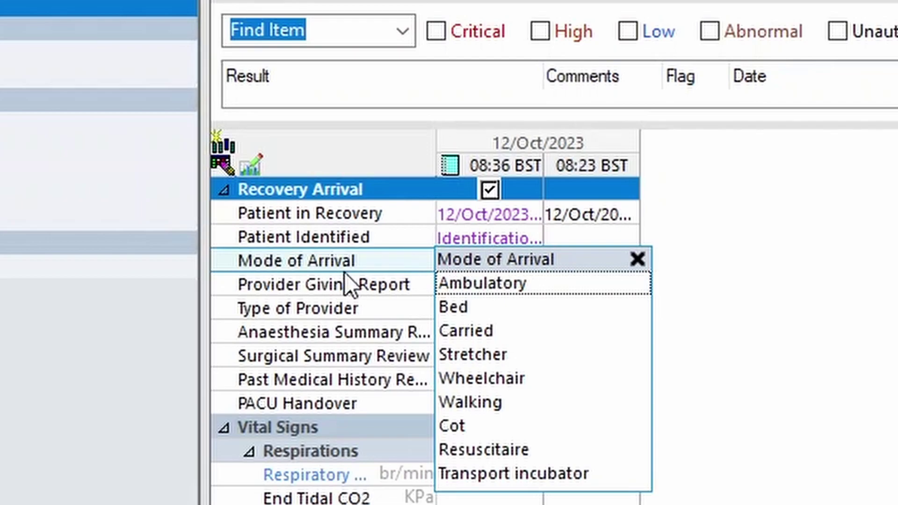
left_click(489, 305)
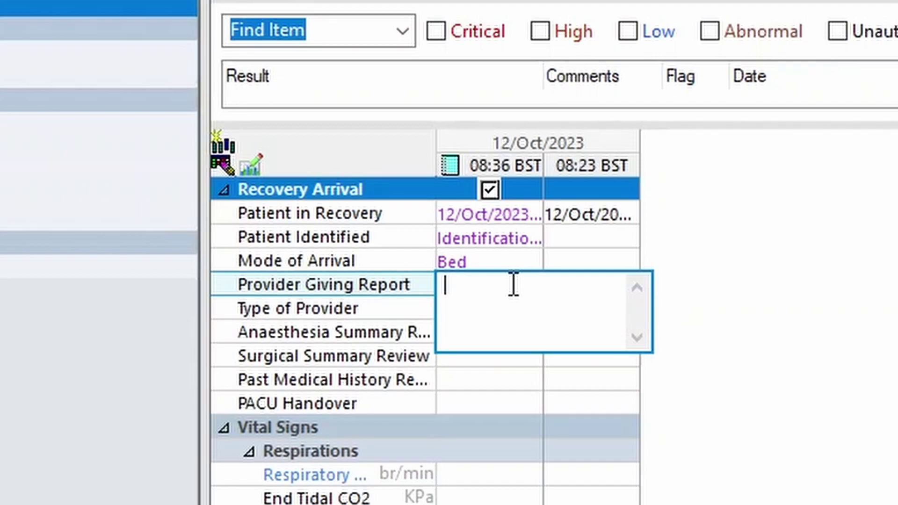
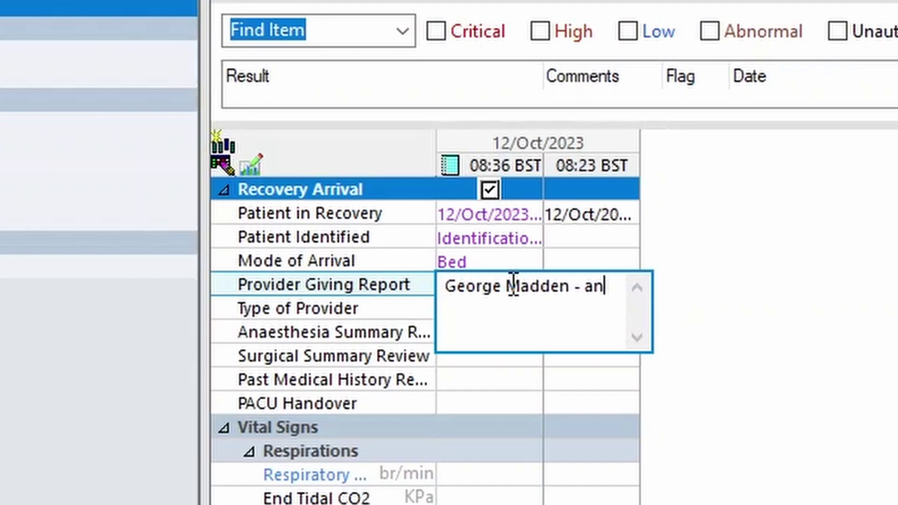
Enter the anaesthetist and theatre staff member as providers giving report, with provider type anesthetist
left_click(353, 280)
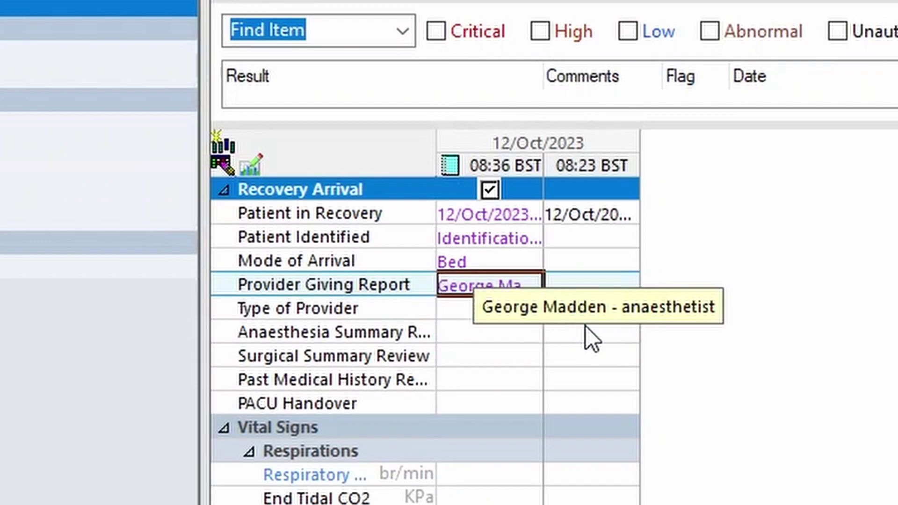
left_click(453, 287)
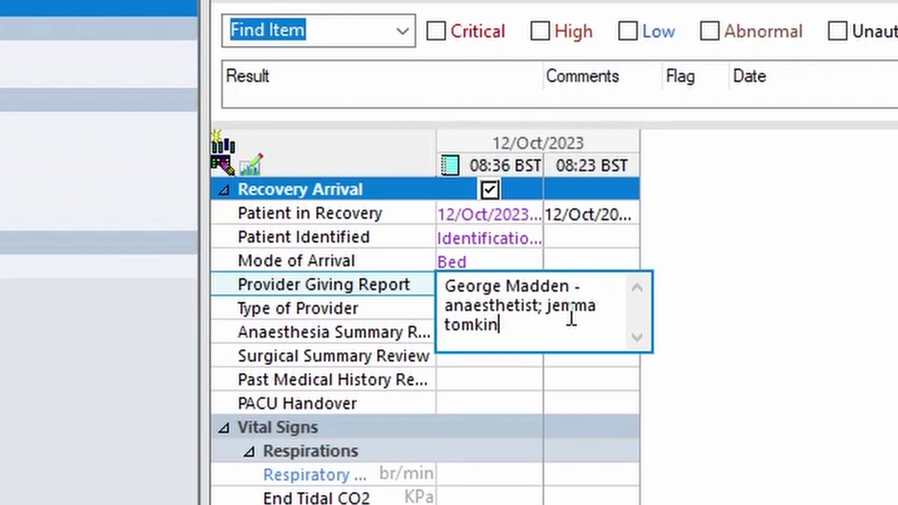
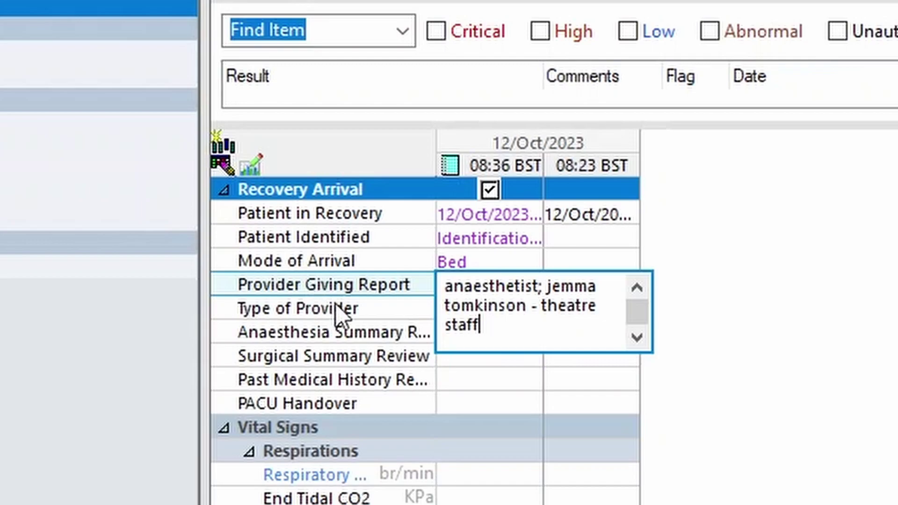
left_click(374, 300)
type("anesthetist;")
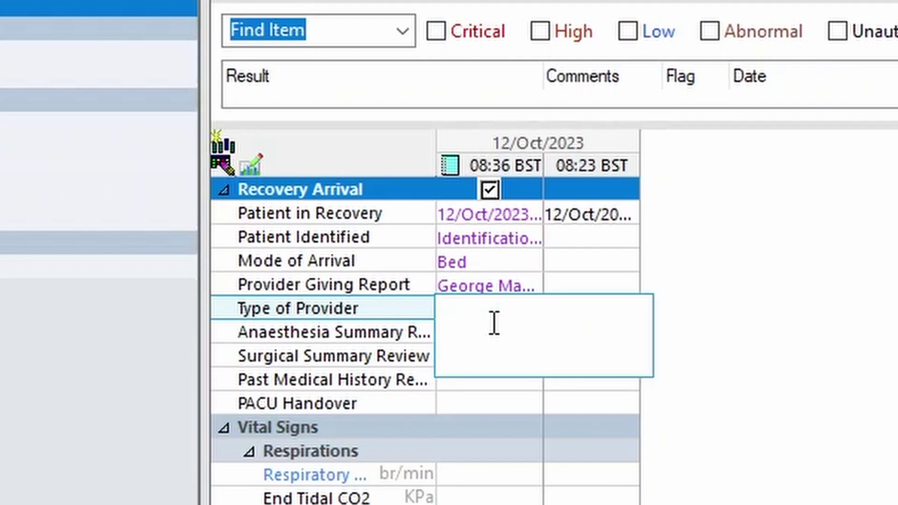
Mark anaesthesia summary 'Yes, online', surgical summary 'No', and past medical history 'Yes, online'
key("Return")
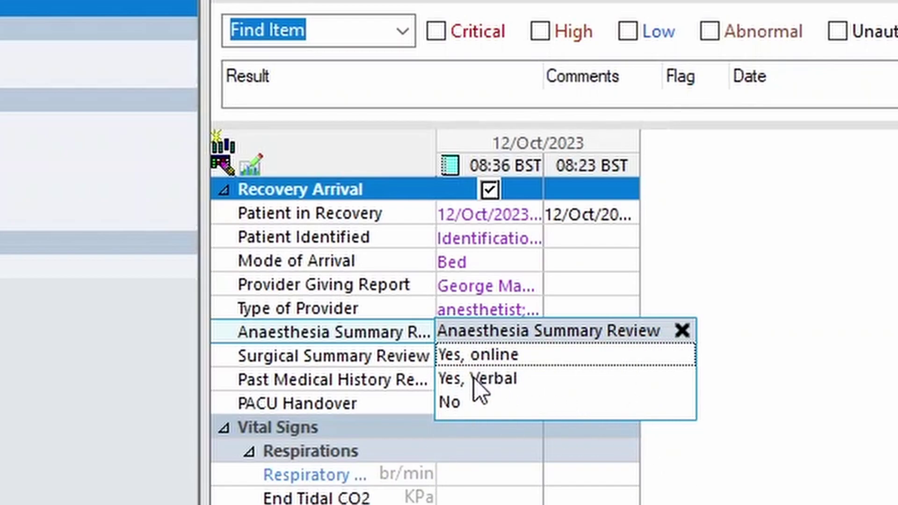
left_click(501, 358)
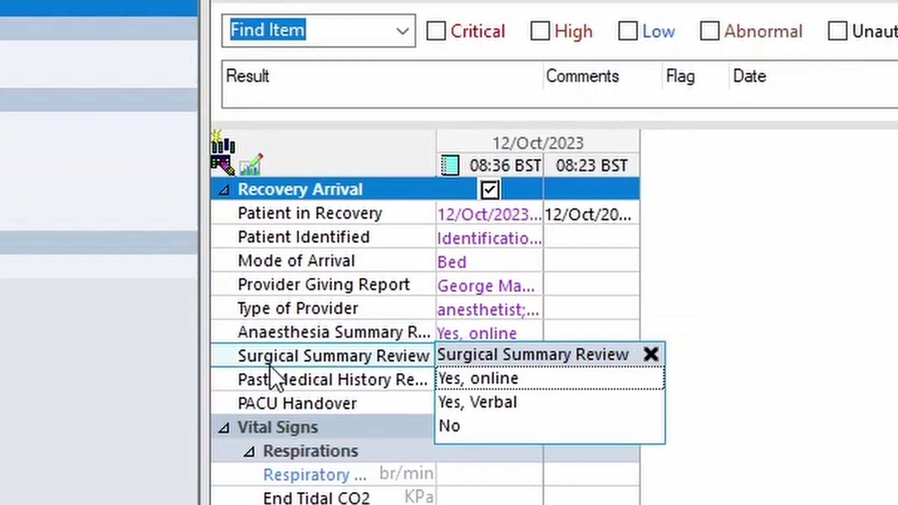
left_click(485, 426)
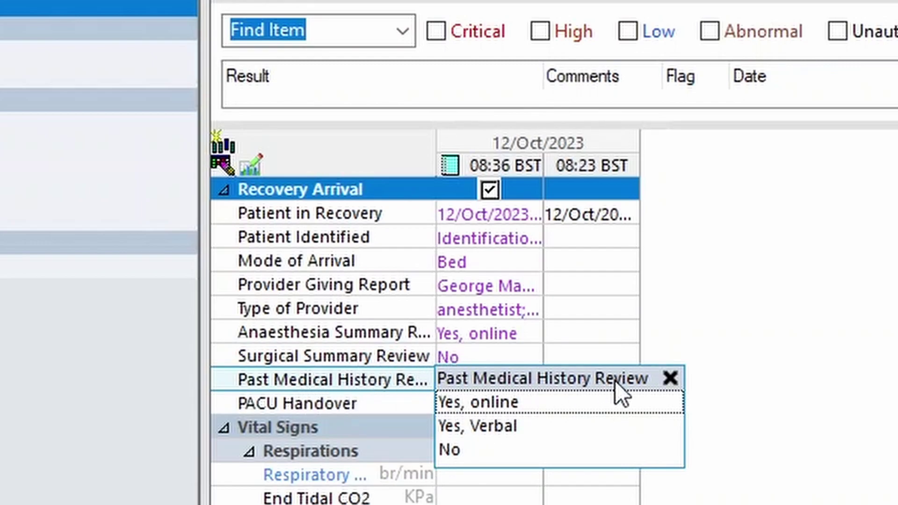
left_click(488, 403)
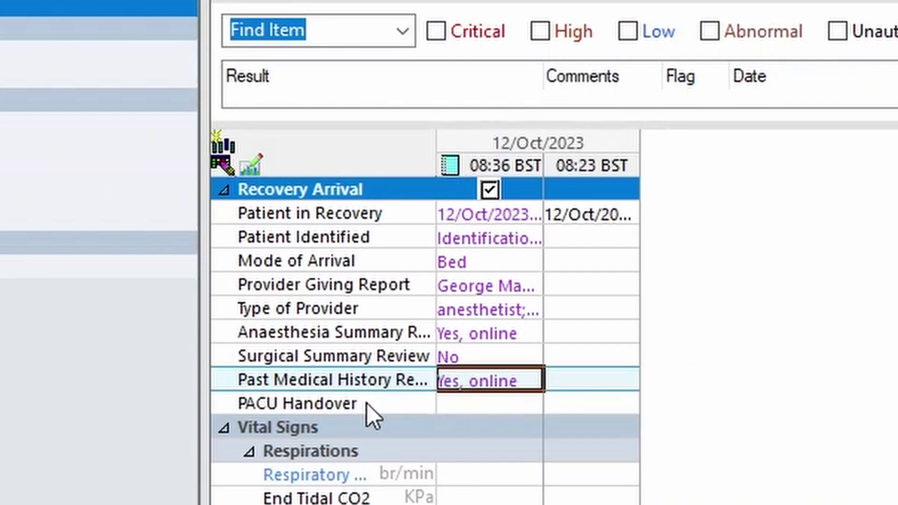
left_click(470, 403)
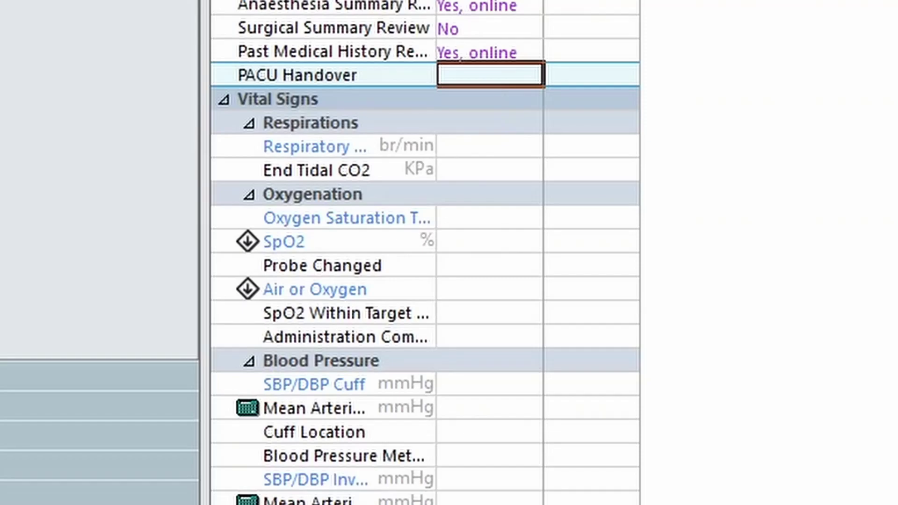
Open the patient's Device Association window, which lists no associated devices
scroll(425, 253, "down", 7)
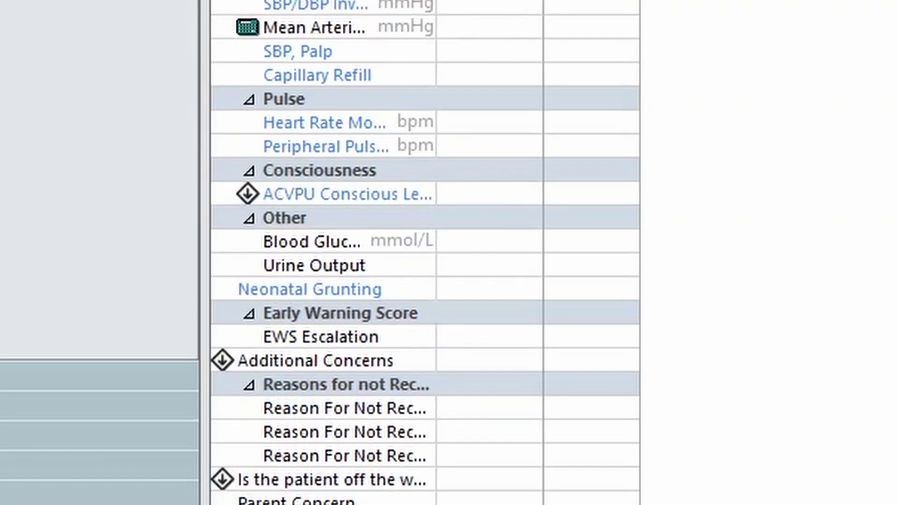
scroll(425, 252, "up", 7)
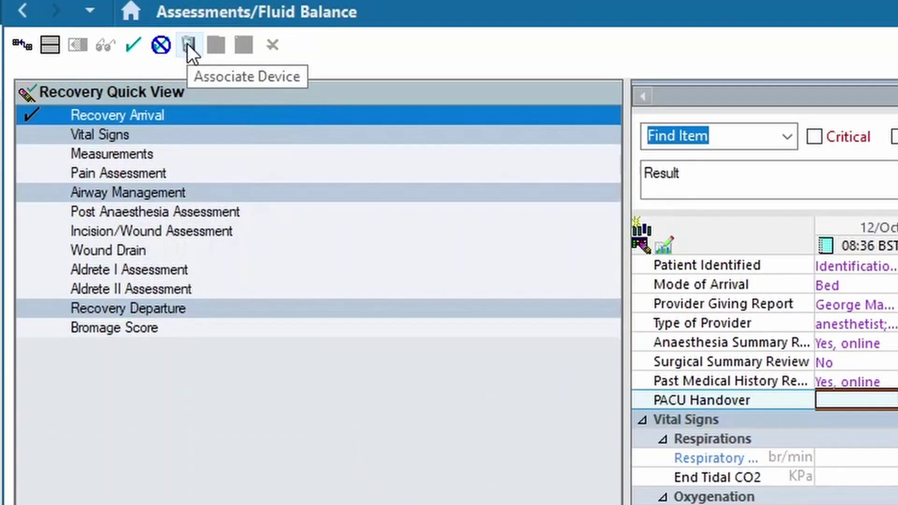
left_click(188, 45)
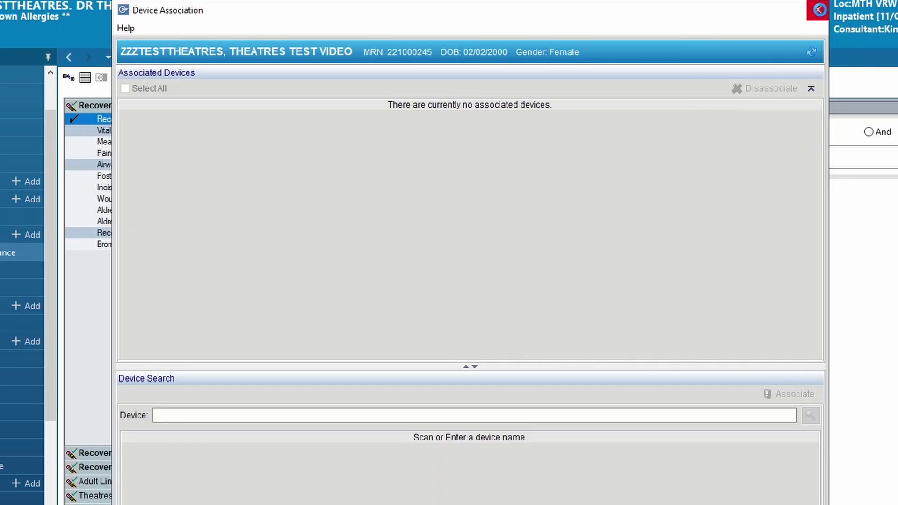
Close Device Association and return to the Recovery Arrival and Vital Signs rows
left_click(819, 10)
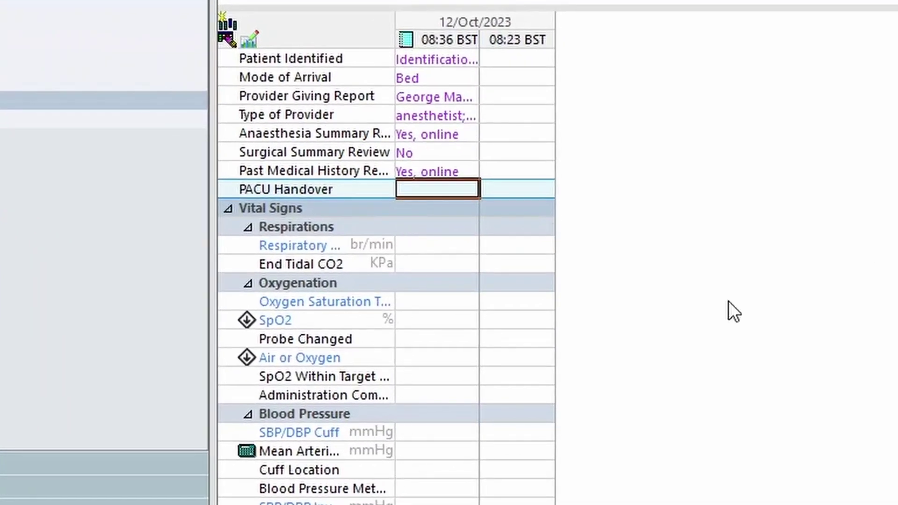
scroll(387, 327, "down", 5)
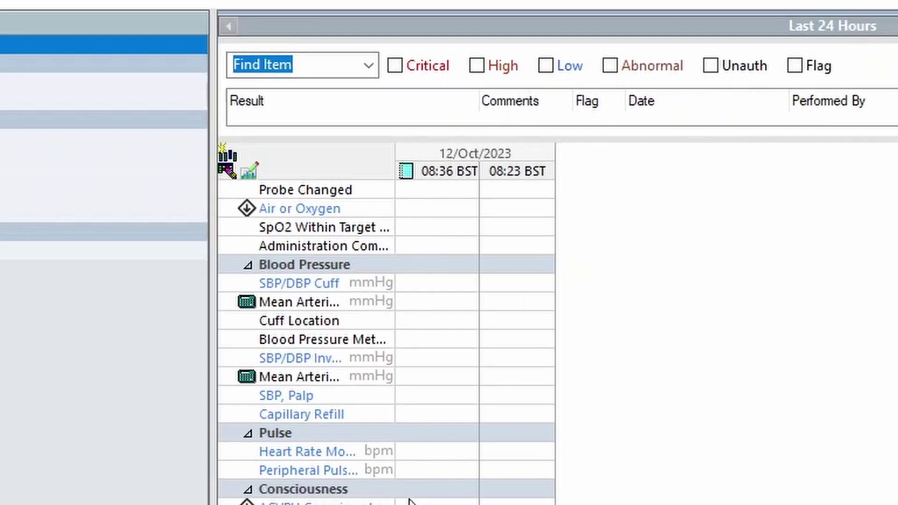
scroll(386, 327, "up", 4)
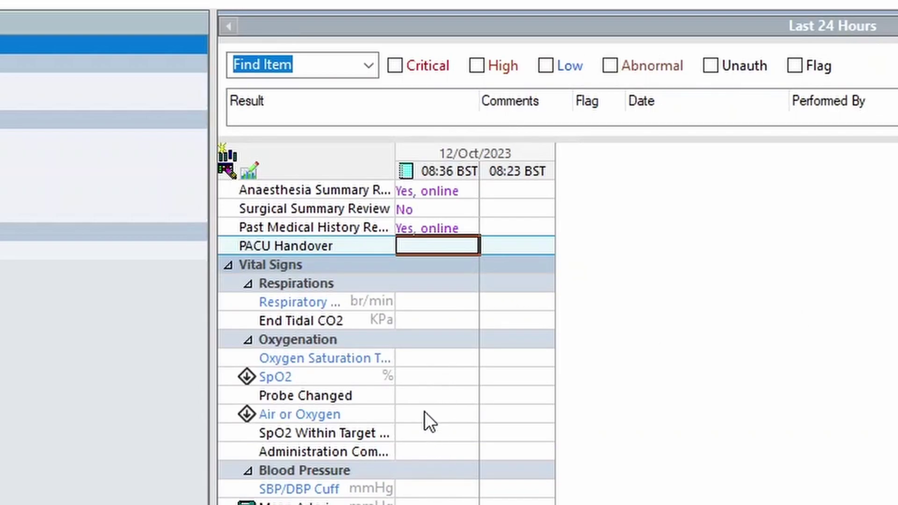
Chart a respiratory rate of 60 br/min, accepting the critical-limit warning and dismissing the notification
left_click(427, 397)
left_click(437, 302)
type("60")
key("Return")
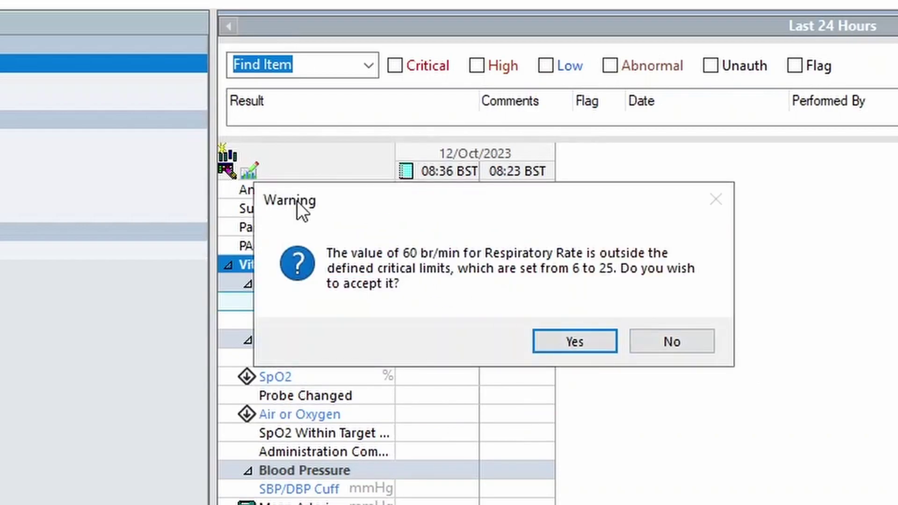
left_click(568, 342)
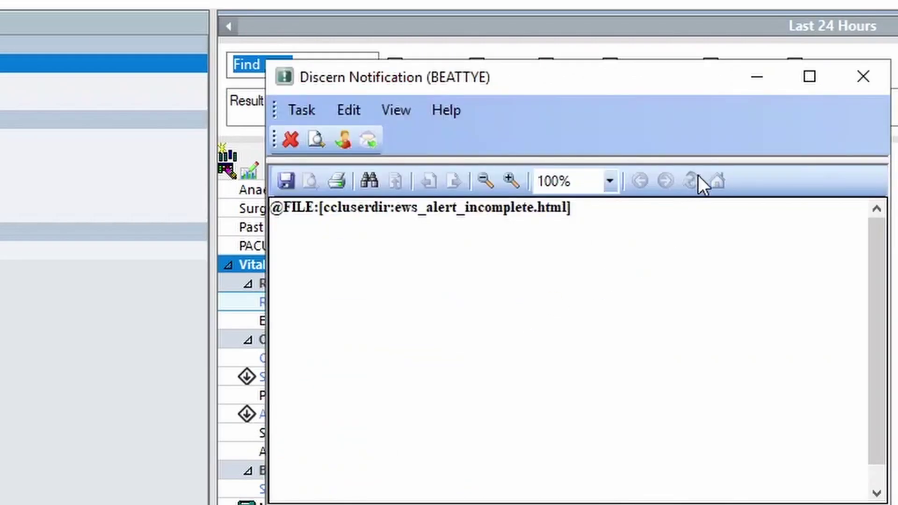
left_click(873, 75)
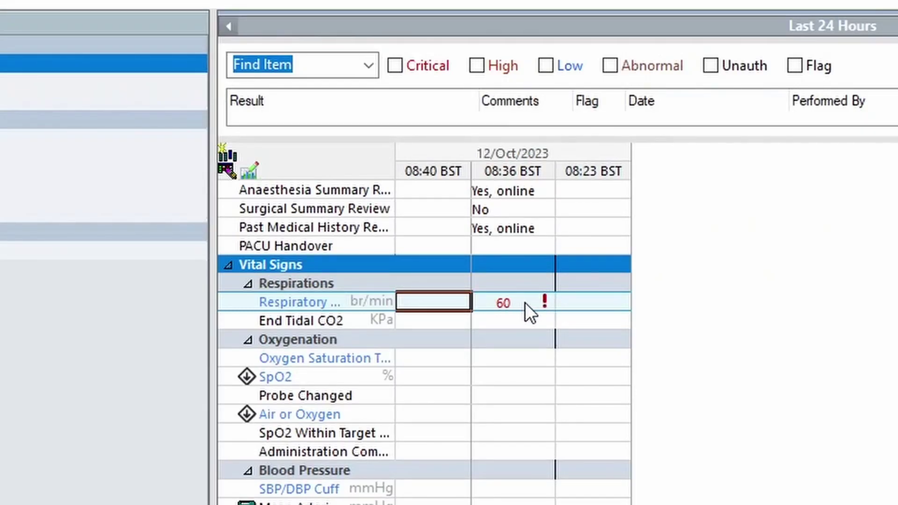
left_click(525, 302)
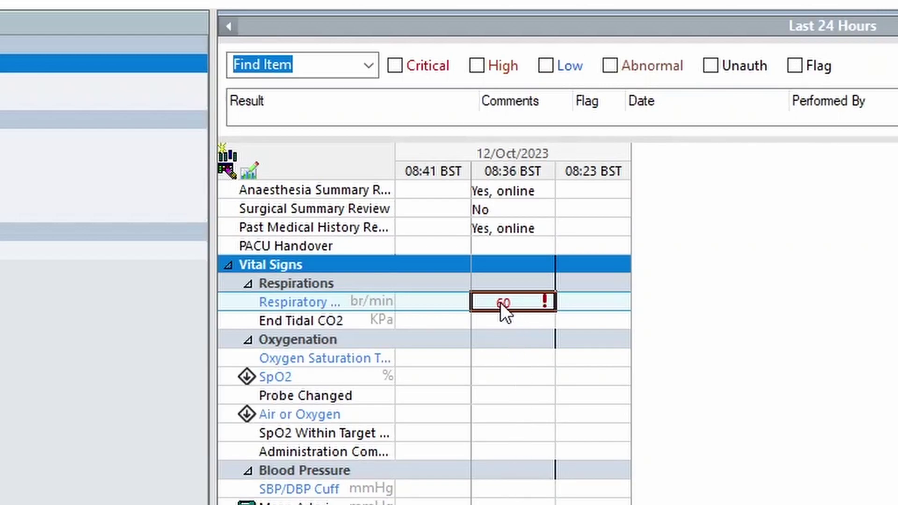
Comment on the 60 br/min result that it is normal for this patient and the surgeon/anaesthetist is happy
right_click(513, 302)
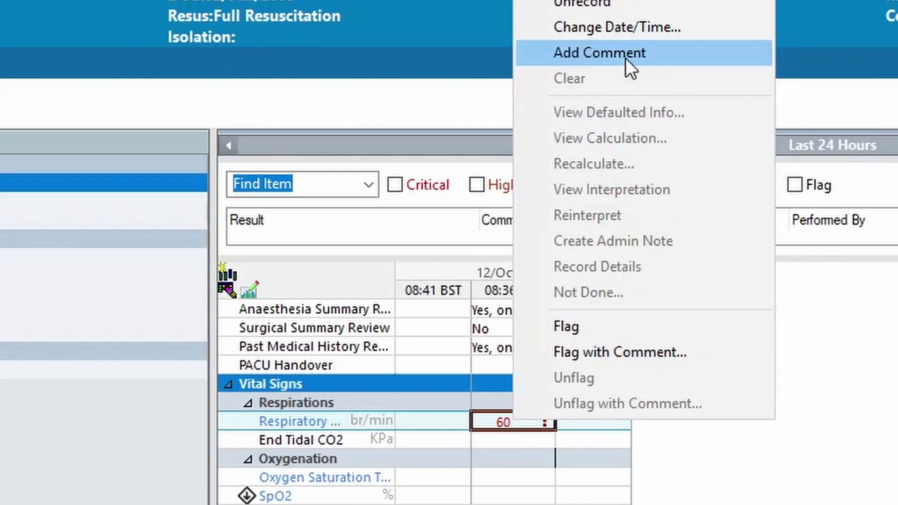
left_click(625, 58)
type("Patiet")
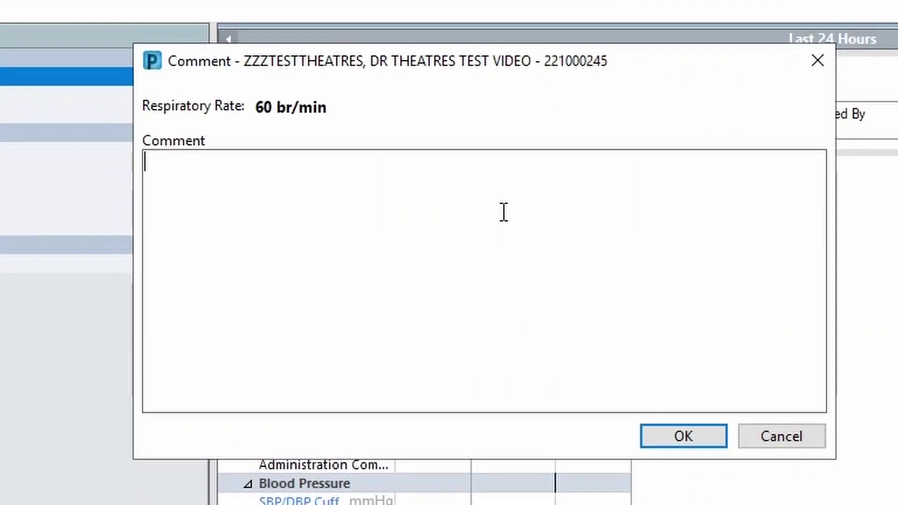
key("BackSpace")
key("BackSpace")
type("nt has a high respi")
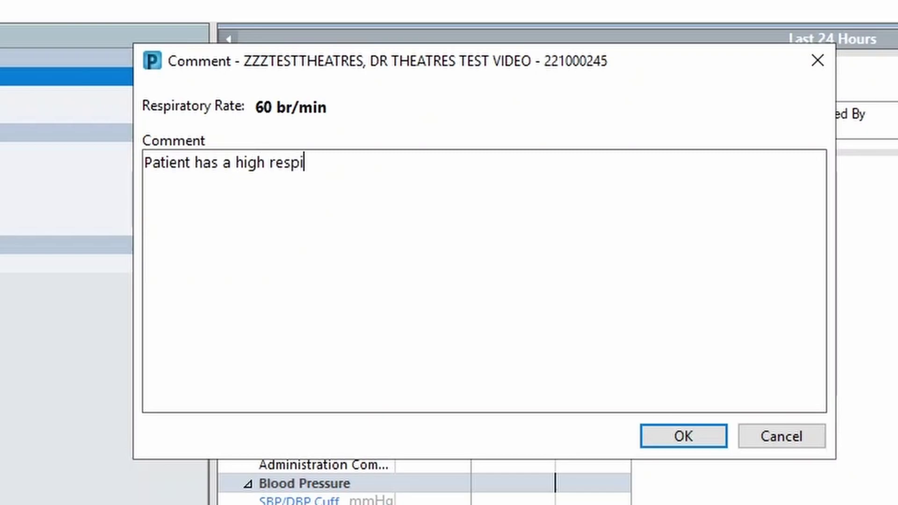
type("ratory rate and this is normal for t")
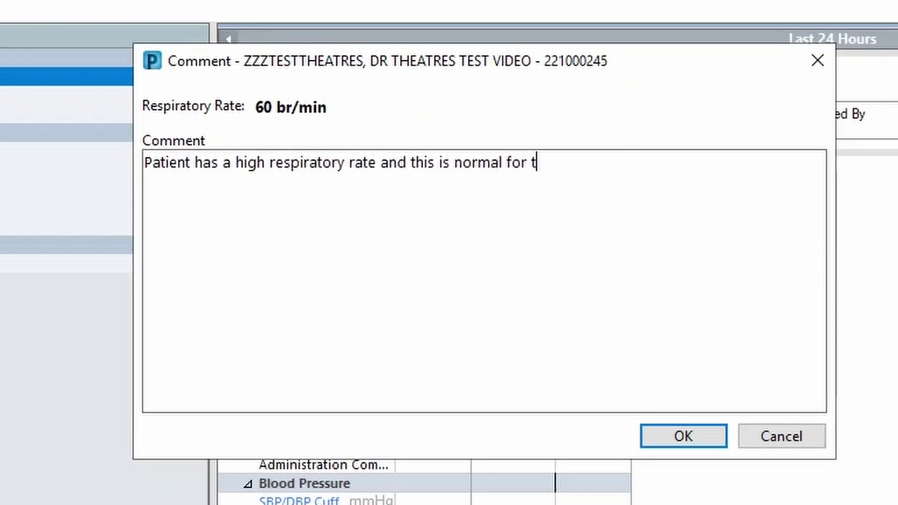
type("he patient. Surgeon/anaesthetist ")
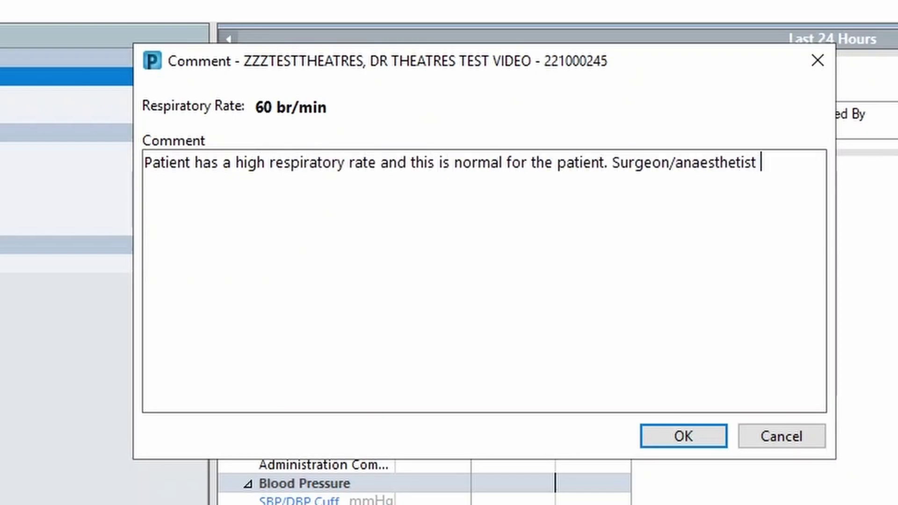
type("is happy with this.")
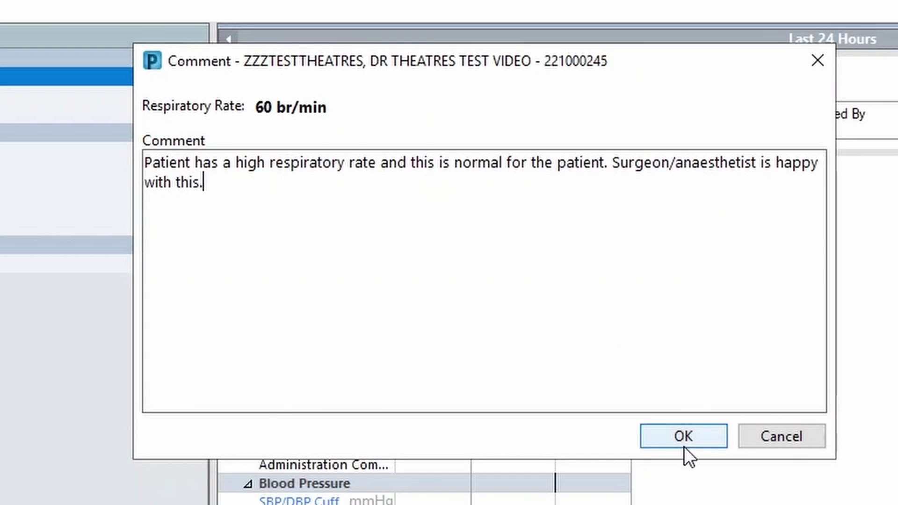
left_click(684, 446)
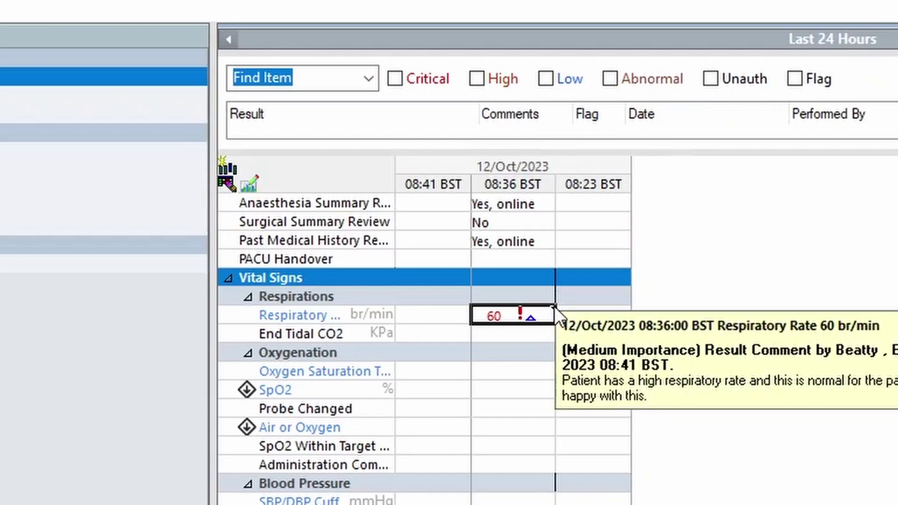
mouse_move(553, 311)
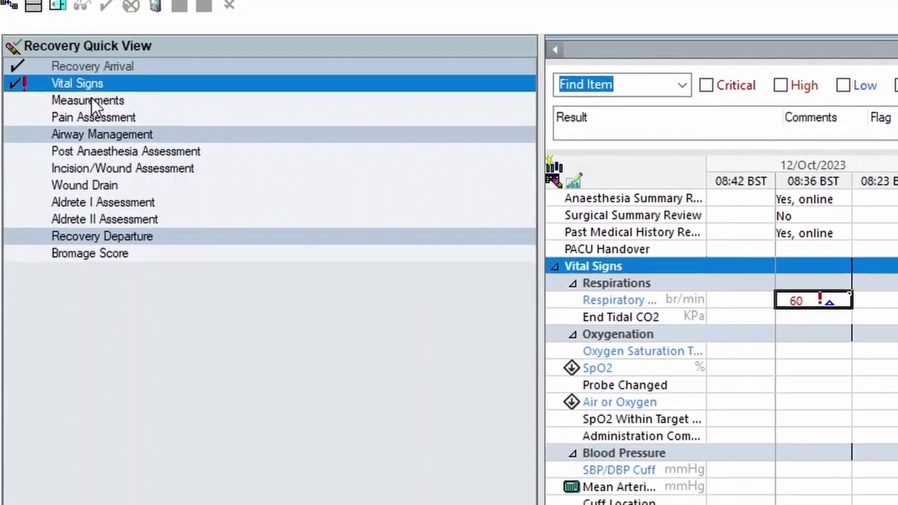
left_click(91, 91)
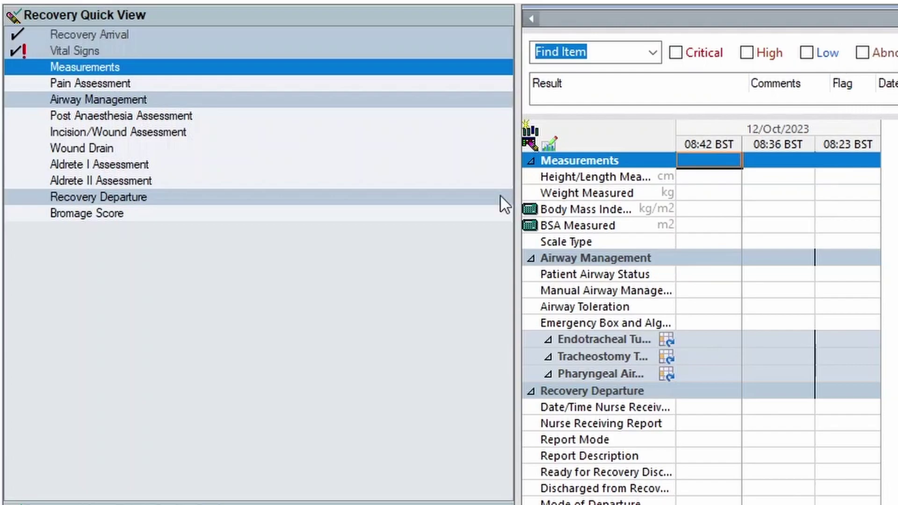
At 08:42, chart airway patent with support: bag valve device, jaw thrust, Other 'test'; toleration Poor; emergency box Yes
left_click(123, 100)
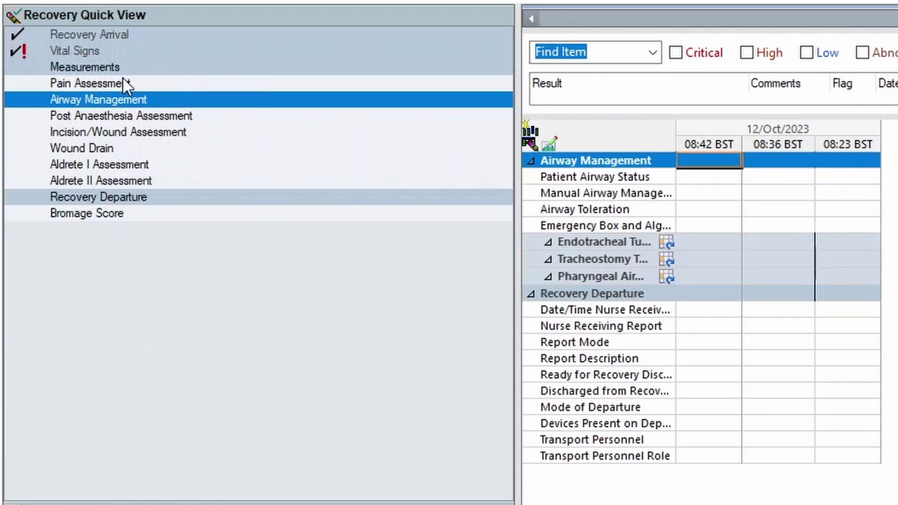
double_click(708, 161)
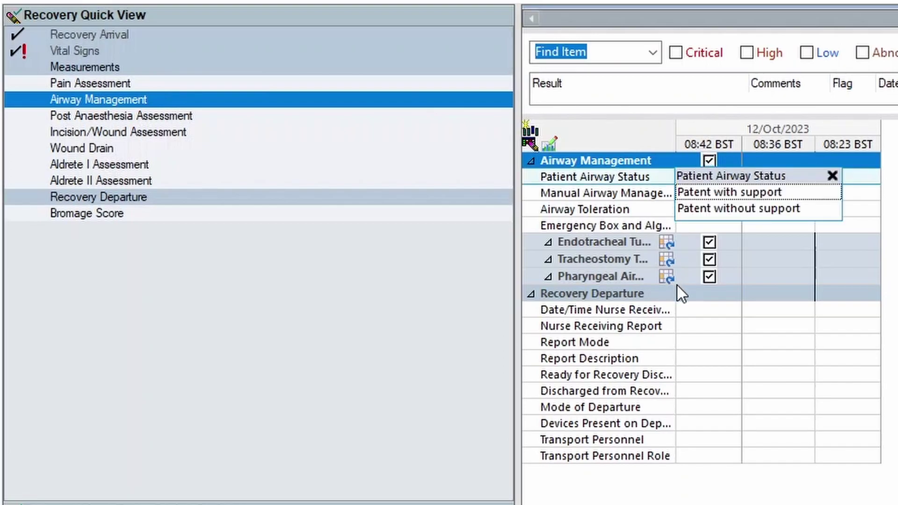
left_click(720, 192)
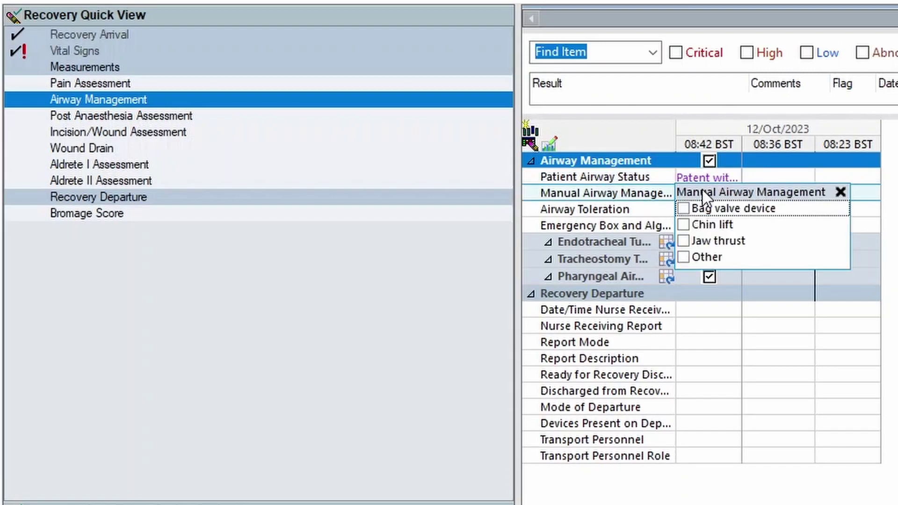
left_click(683, 208)
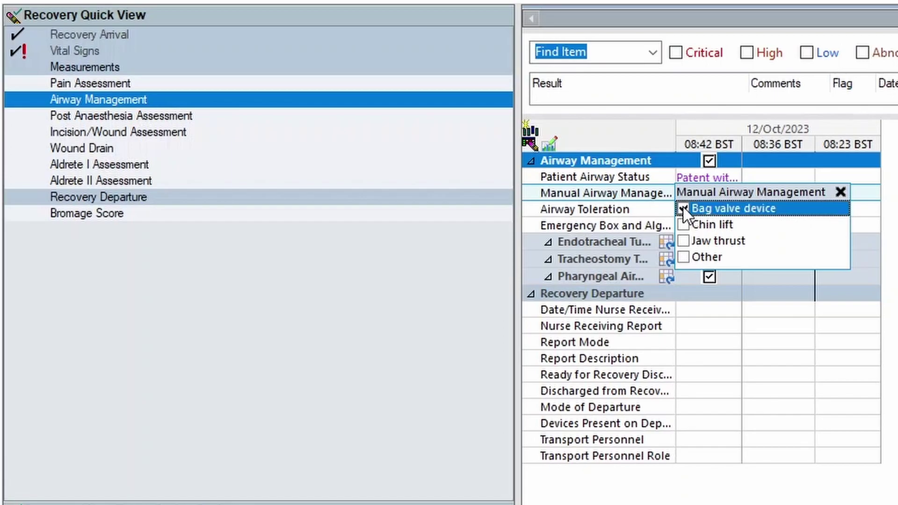
left_click(683, 241)
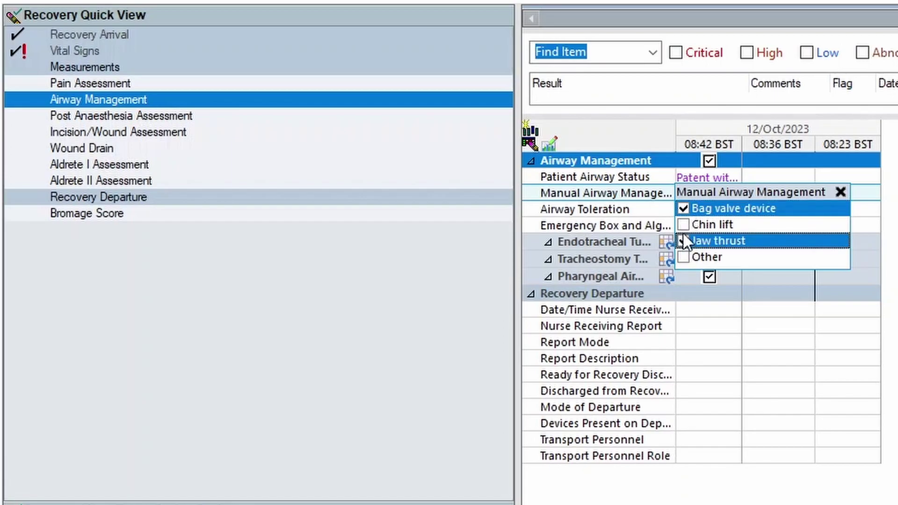
left_click(683, 258)
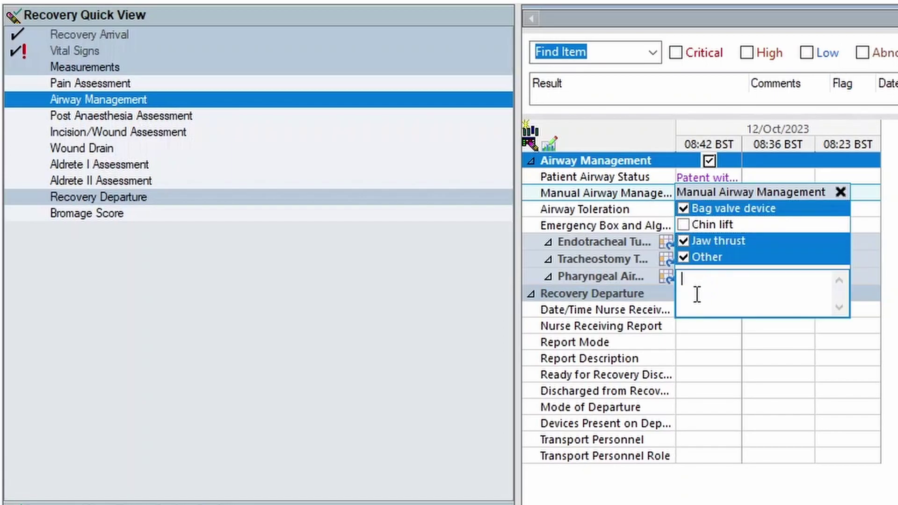
type("test")
key("Tab")
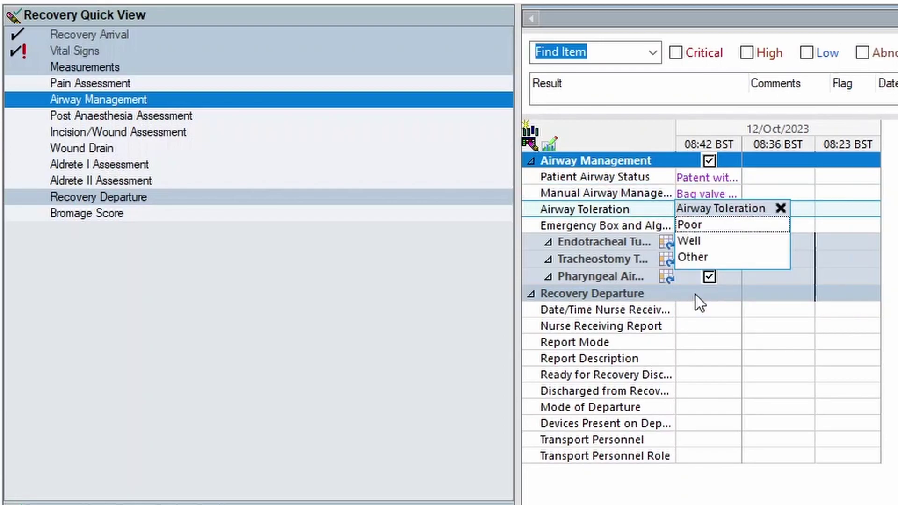
left_click(689, 226)
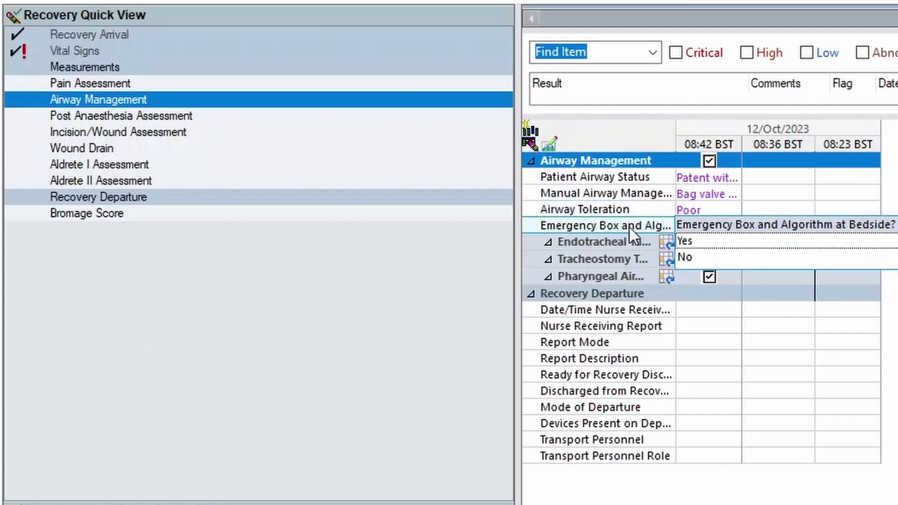
left_click(686, 241)
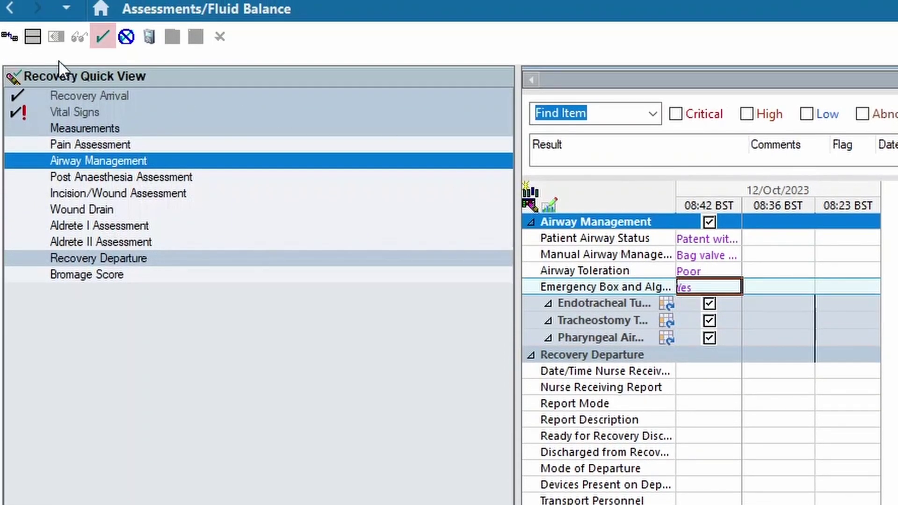
Sign the airway management results, then go to Peripheral IV under Recovery Lines-Tubes-Drains-Device
left_click(103, 37)
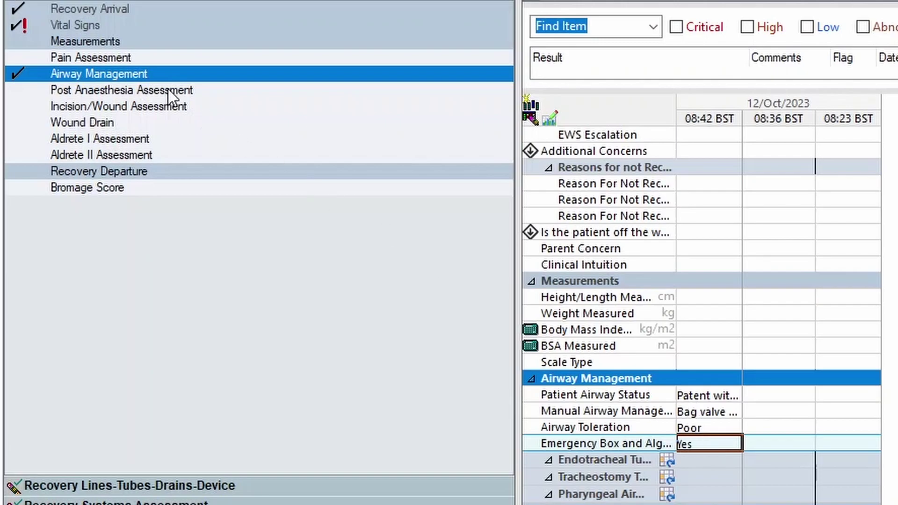
left_click(121, 123)
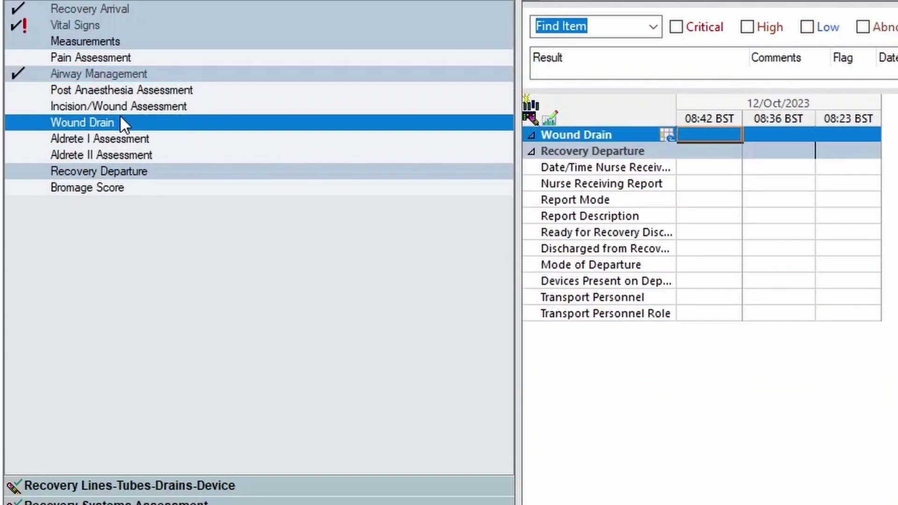
left_click(97, 156)
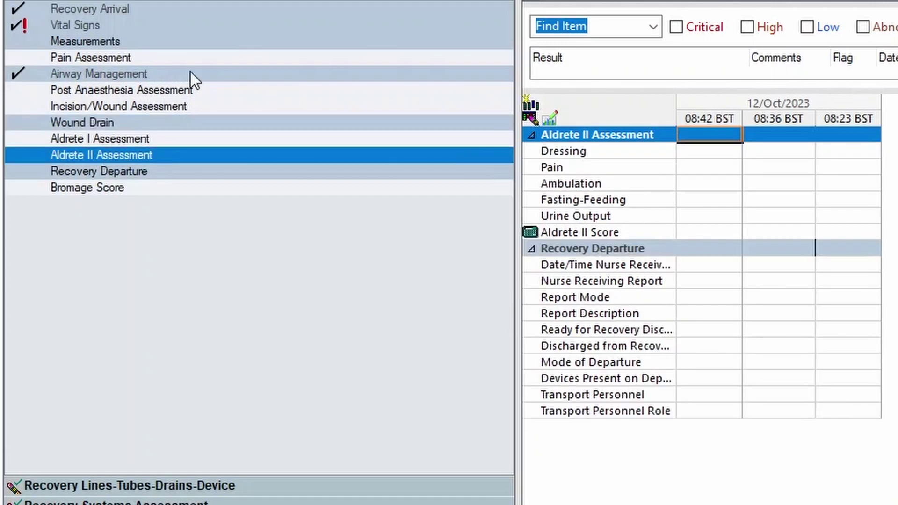
left_click(76, 486)
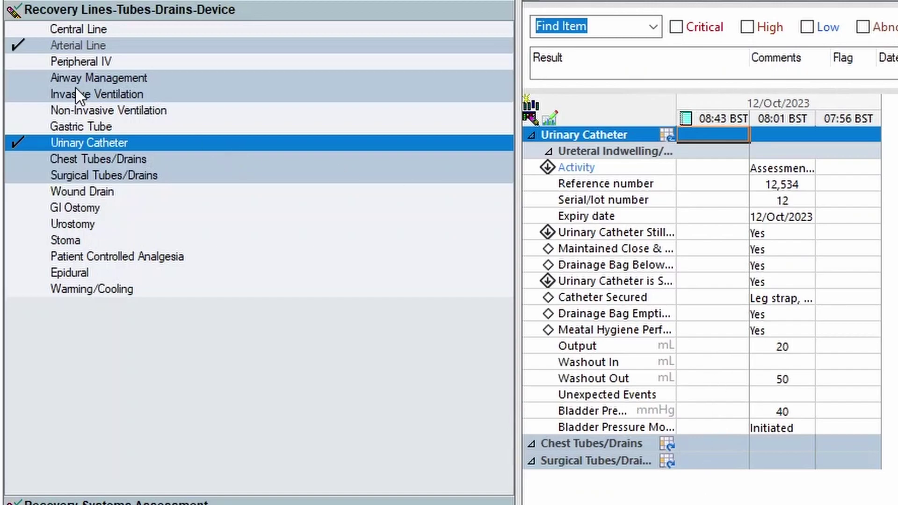
left_click(77, 60)
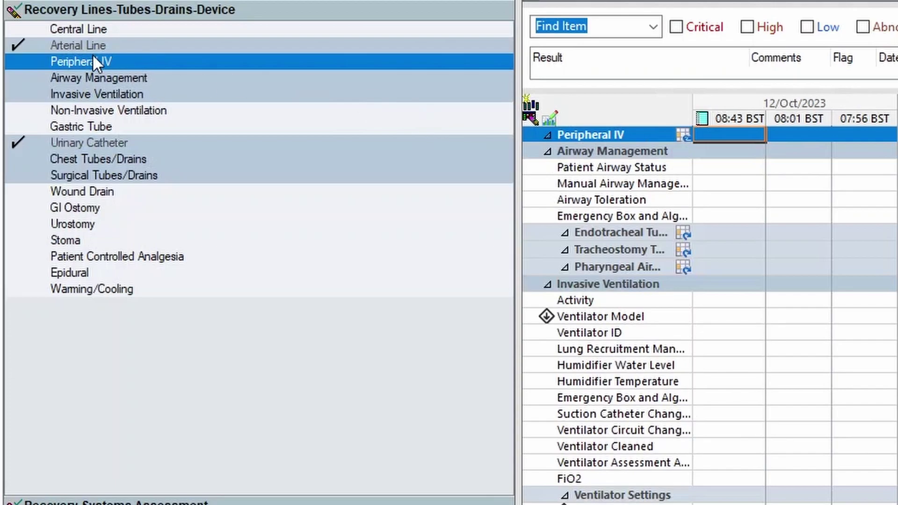
Start a new peripheral IV entry numbered #2, sited on the left hand
left_click(683, 135)
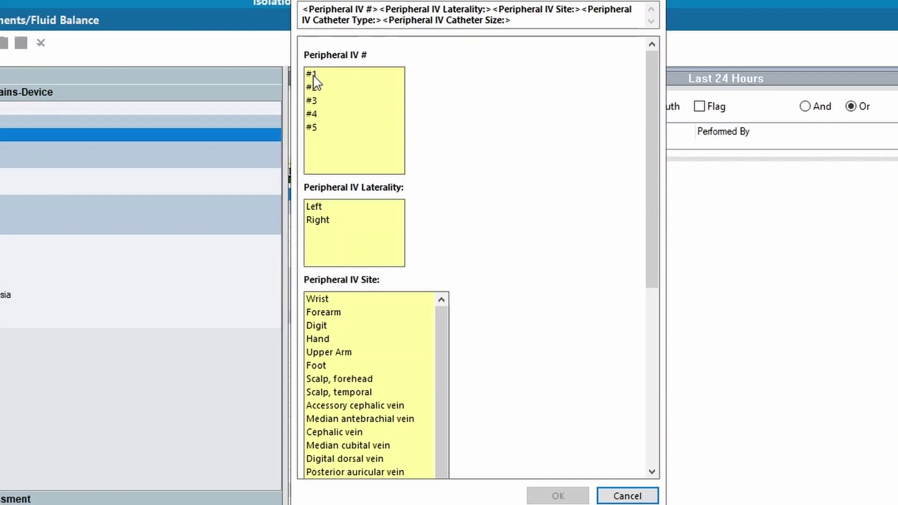
left_click(312, 87)
left_click(312, 9)
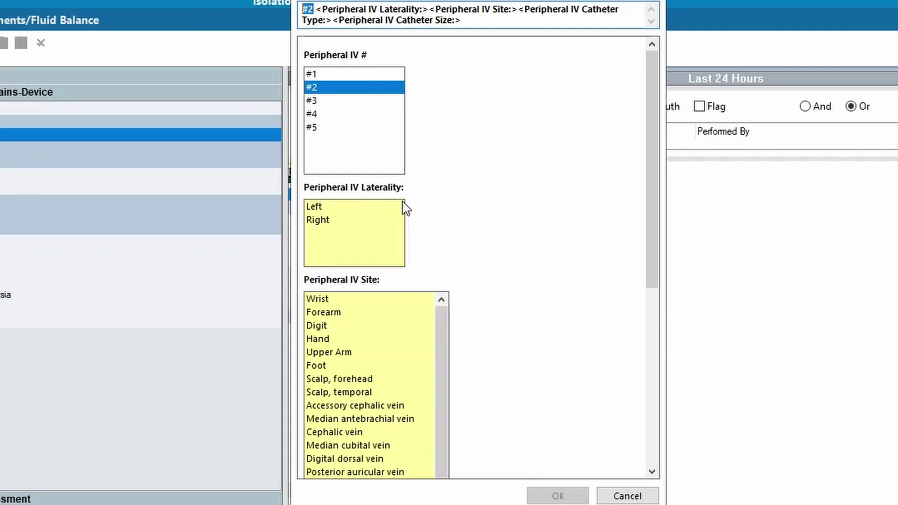
left_click(316, 210)
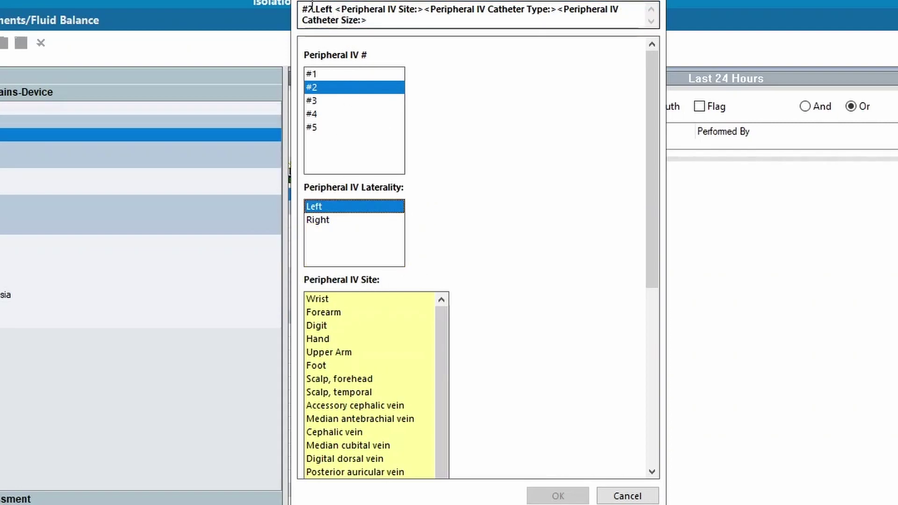
scroll(644, 301, "down", 3)
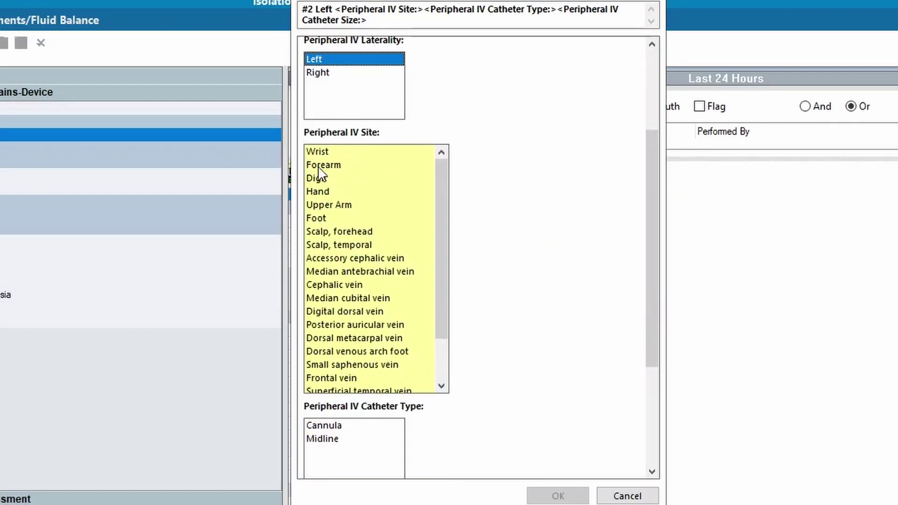
left_click(319, 190)
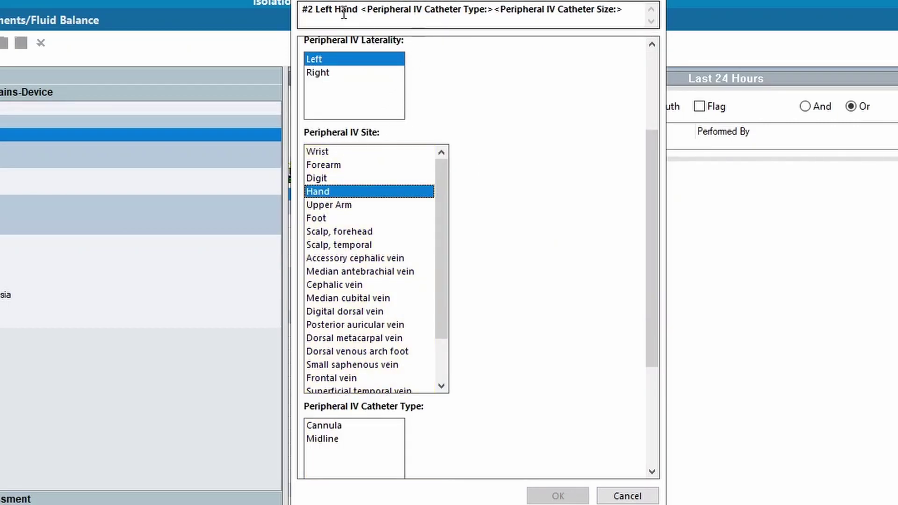
Set catheter type to Cannula and size to 22 gauge, then confirm the new line
left_click_drag(651, 247, 659, 381)
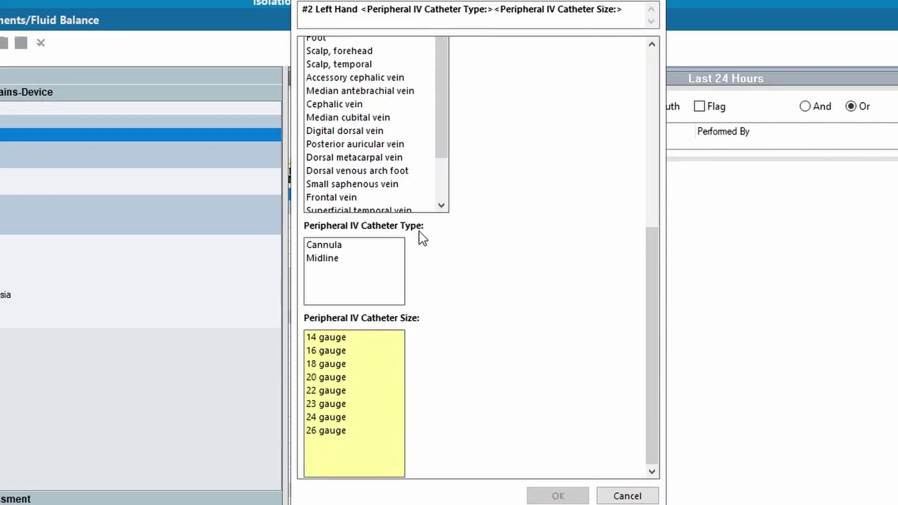
left_click(336, 244)
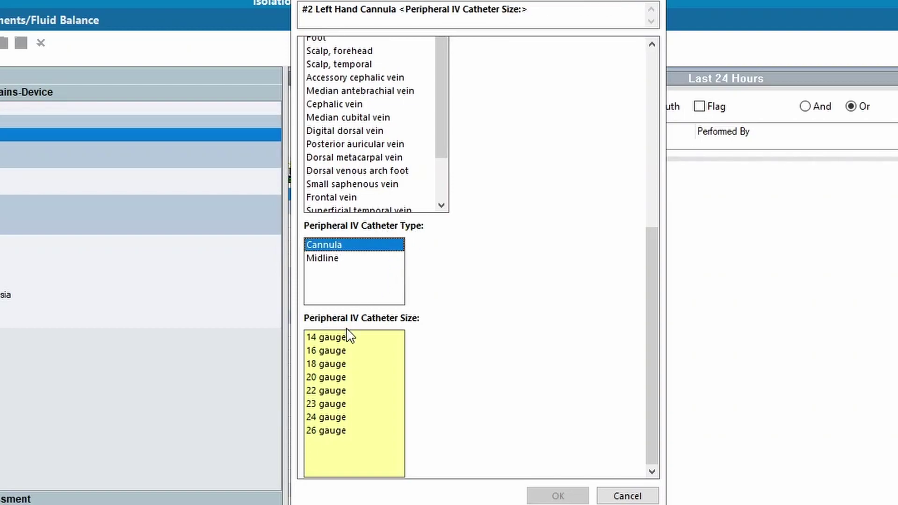
left_click(328, 390)
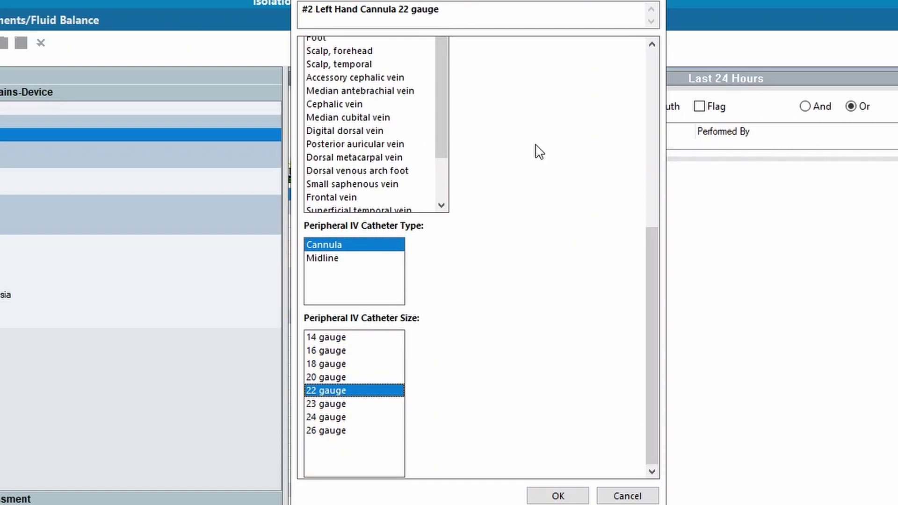
left_click_drag(451, 14, 293, 9)
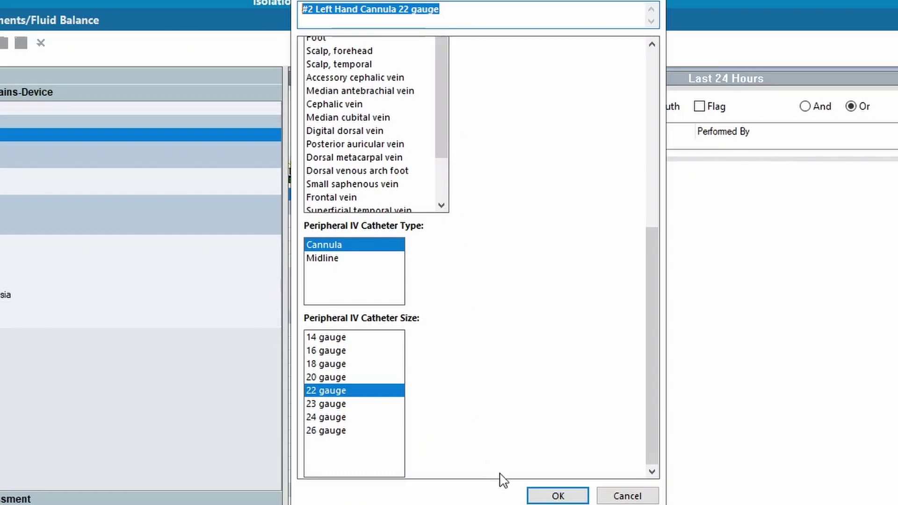
left_click(538, 499)
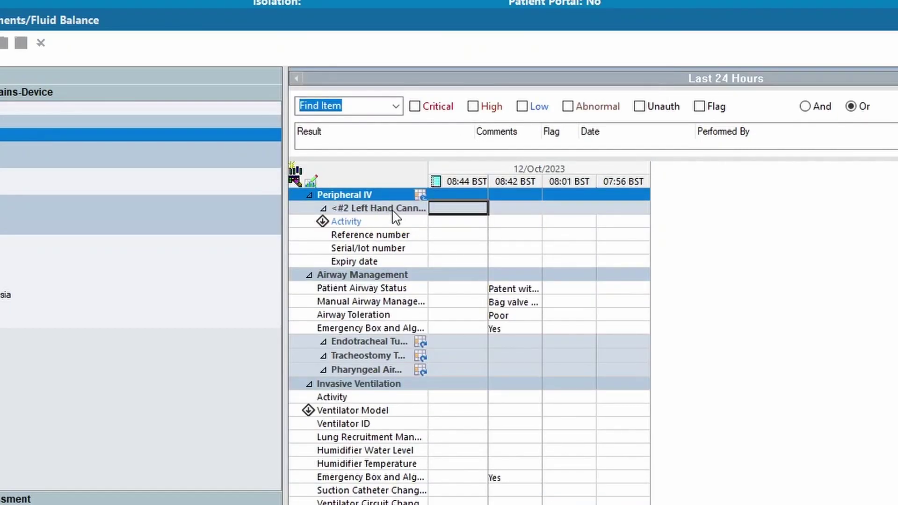
Chart the cannula at 08:44 as Inserted with device details, identification band and written consent
left_click(462, 212)
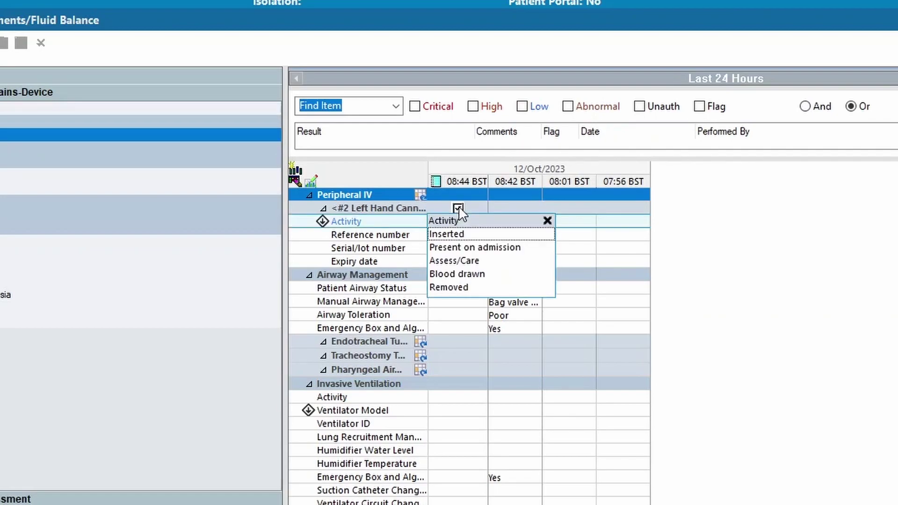
left_click(442, 236)
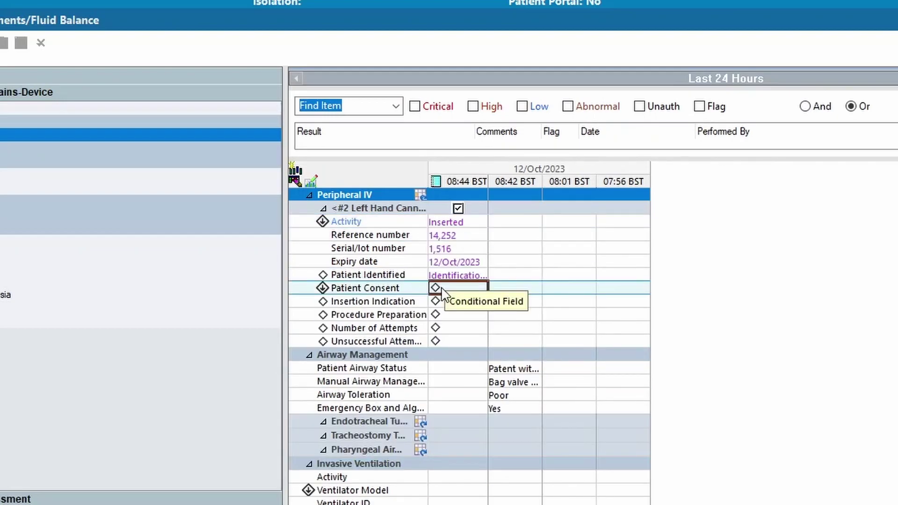
left_click(444, 275)
left_click(435, 287)
left_click(395, 290)
left_click(480, 302)
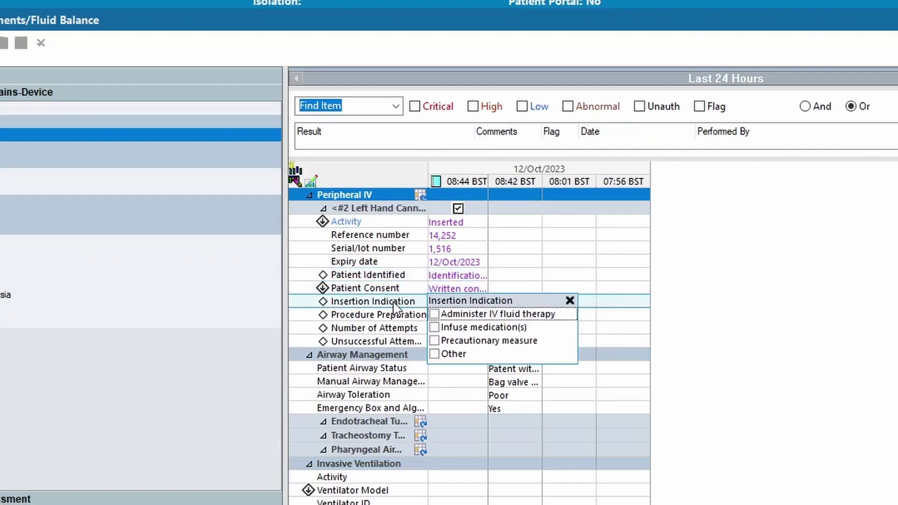
Tick the IV fluid therapy indication and hand hygiene preparation, and record the number of attempts
left_click(434, 313)
left_click(435, 341)
left_click(379, 315)
left_click(435, 327)
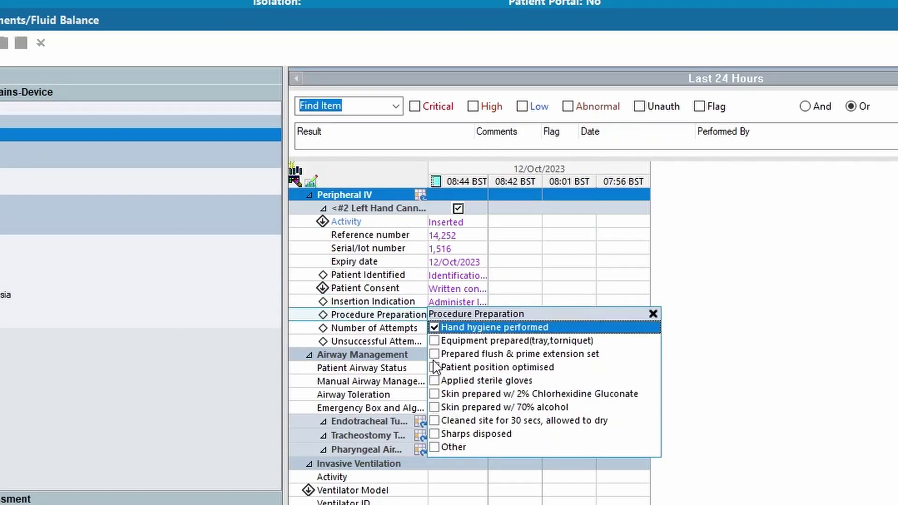
left_click(434, 367)
left_click(435, 380)
left_click(353, 330)
type("4")
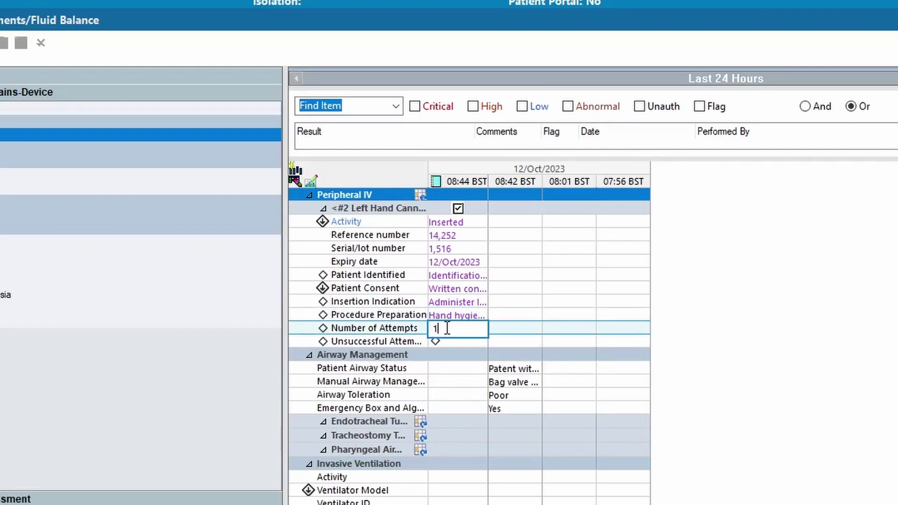
key("Return")
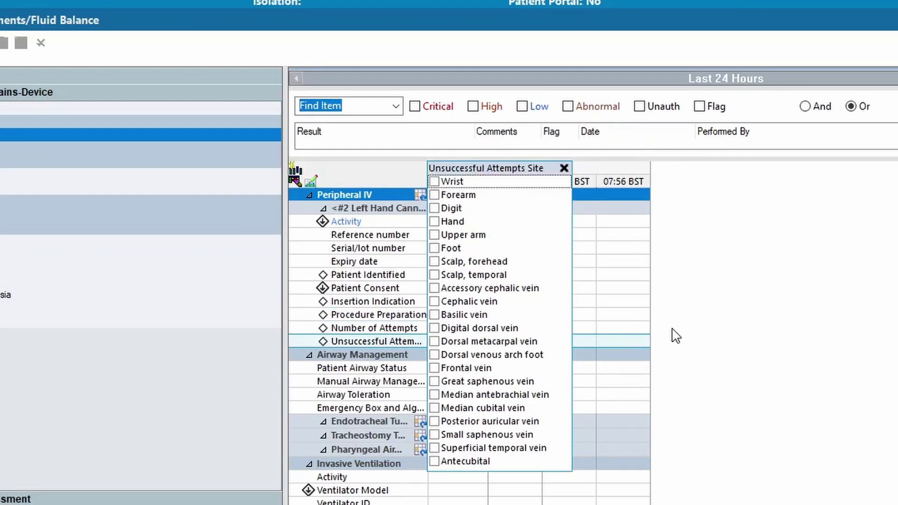
left_click(651, 326)
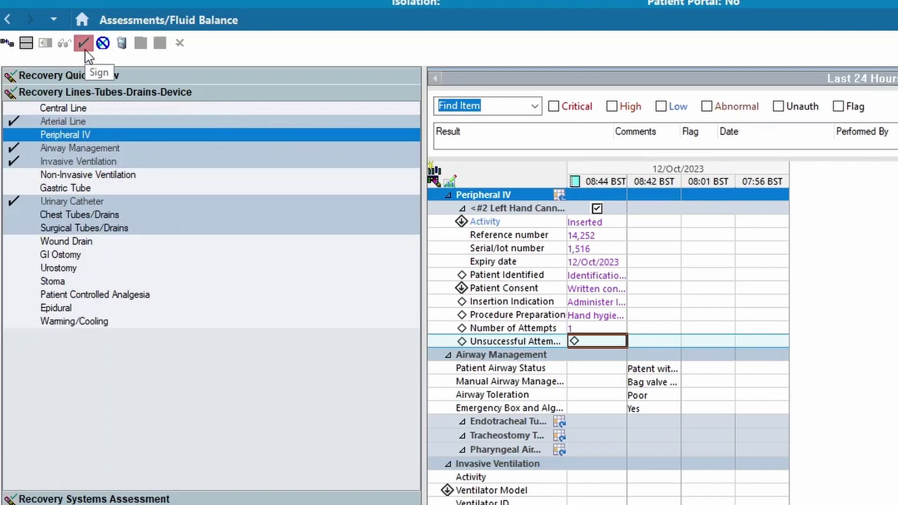
Sign the peripheral IV entries and go to Skin Assessment under Recovery Systems Assessment
left_click(84, 44)
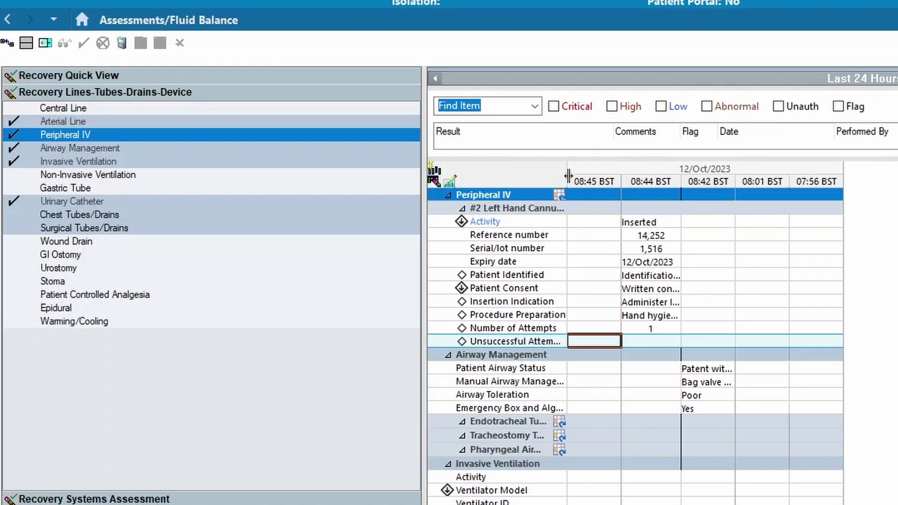
left_click(116, 498)
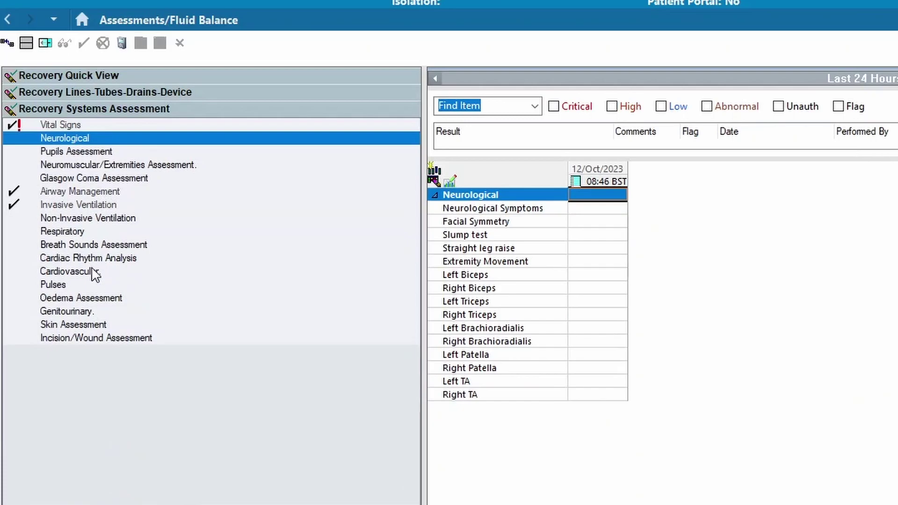
left_click(83, 324)
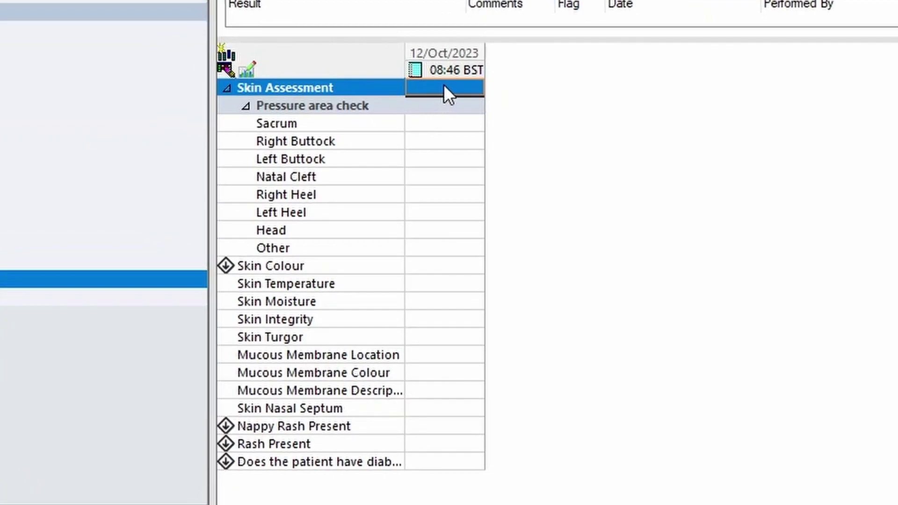
Chart pressure areas at 08:46 as Normal except red blanching right heel, adding an Other note
left_click(443, 85)
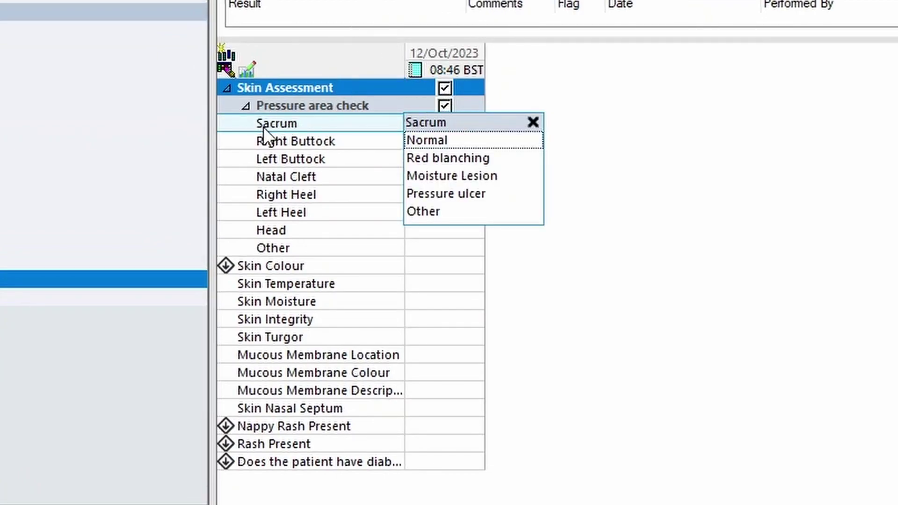
left_click(425, 140)
left_click(425, 157)
left_click(425, 174)
left_click(430, 192)
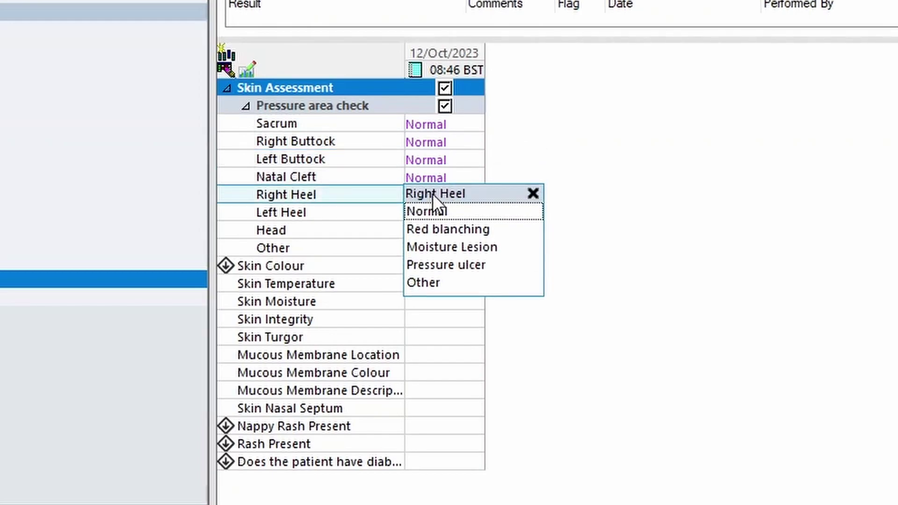
left_click(447, 230)
left_click(437, 231)
left_click(430, 248)
type("djdjcahsbcajs")
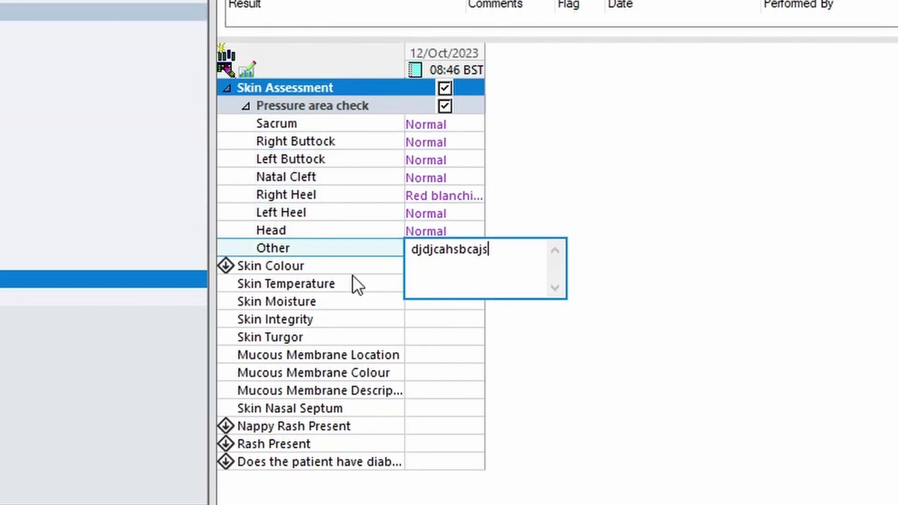
left_click(451, 272)
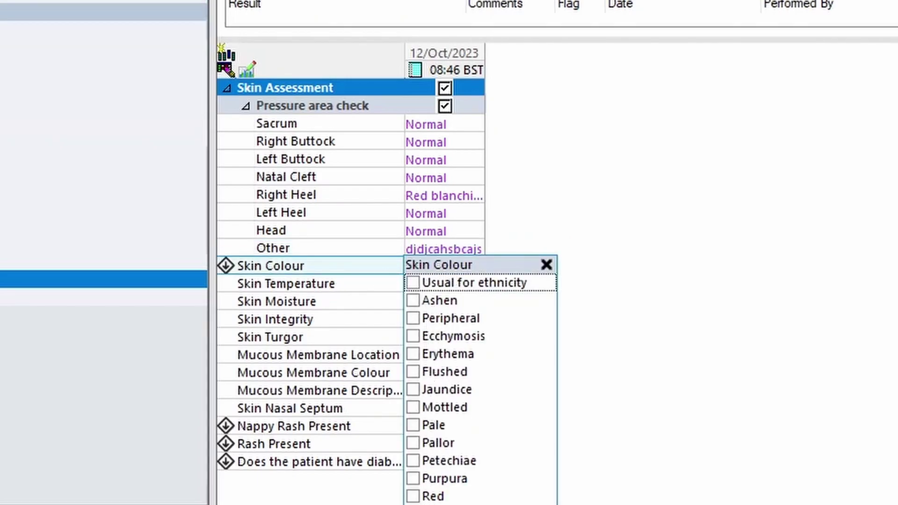
Record skin as Mottled, Warm, Clammy, intact with no abnormalities, and Elastic turgor
left_click(413, 496)
left_click(413, 336)
left_click(422, 406)
left_click(412, 337)
left_click(413, 497)
left_click(339, 284)
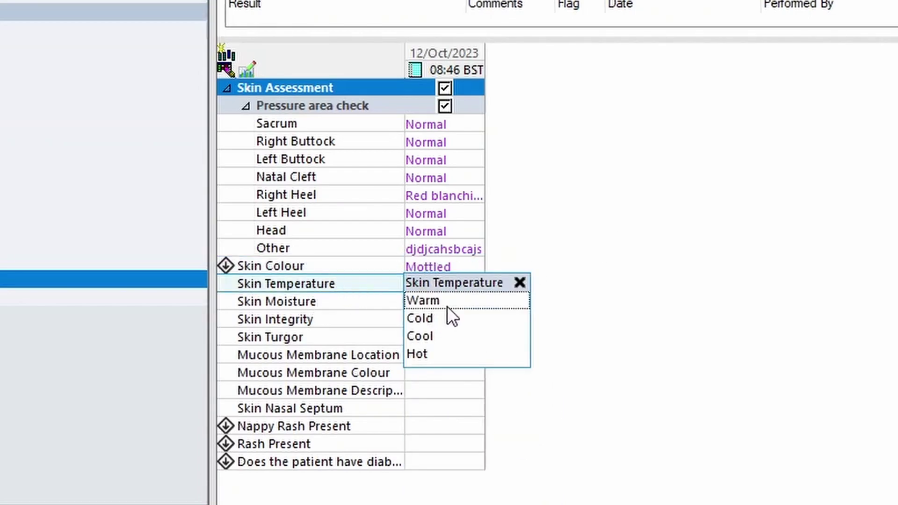
left_click(435, 304)
left_click(439, 354)
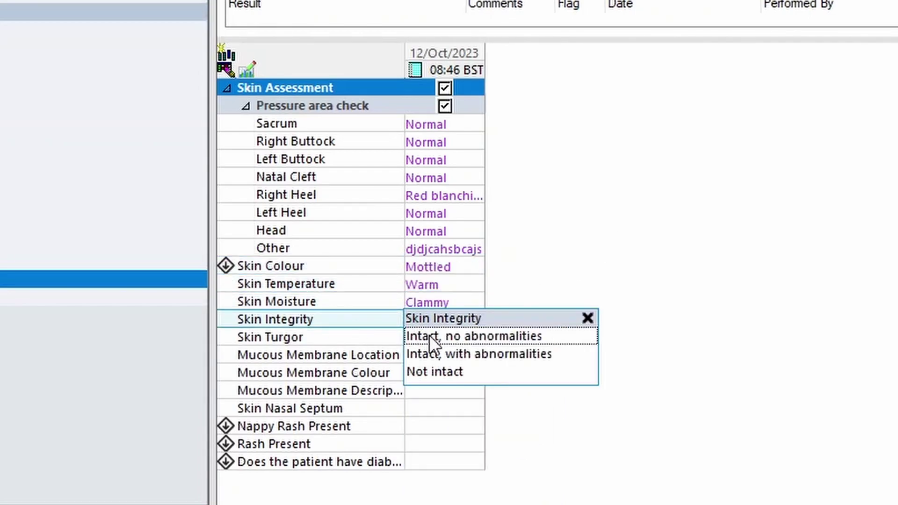
left_click(448, 336)
left_click(445, 355)
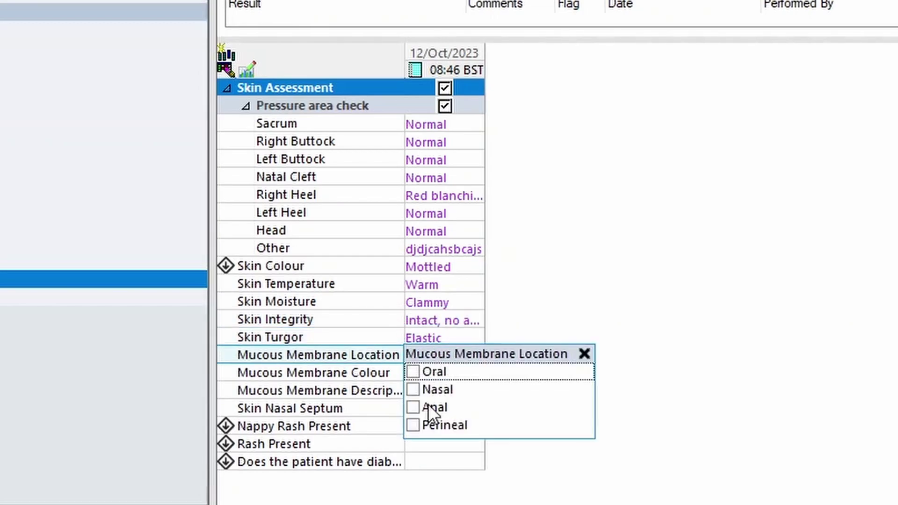
Record oral mucous membranes, nasal septum Stage 0, no nappy rash, no rash, and diabetes No
left_click(416, 370)
left_click(424, 408)
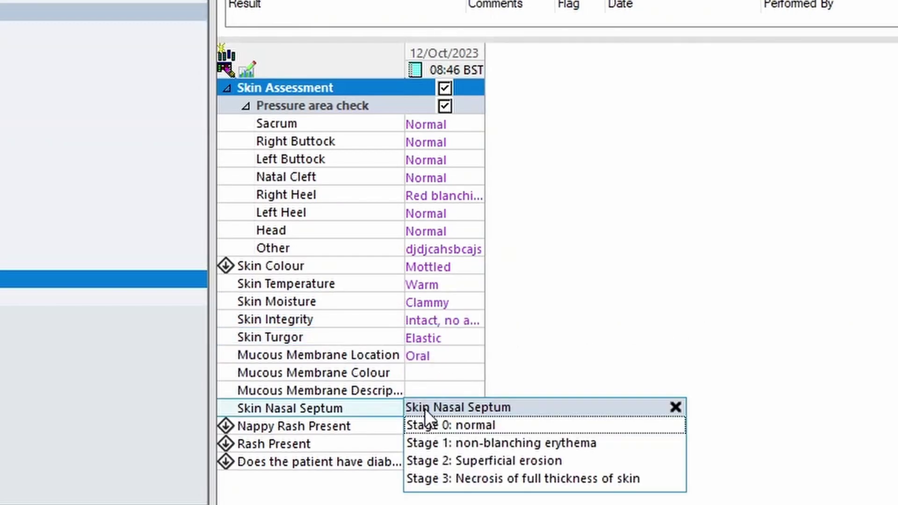
left_click(430, 423)
left_click(420, 460)
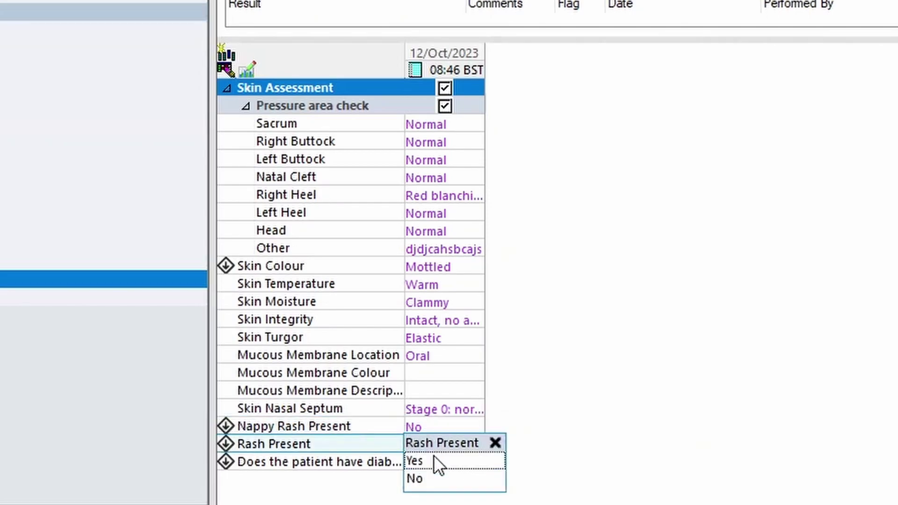
left_click(431, 478)
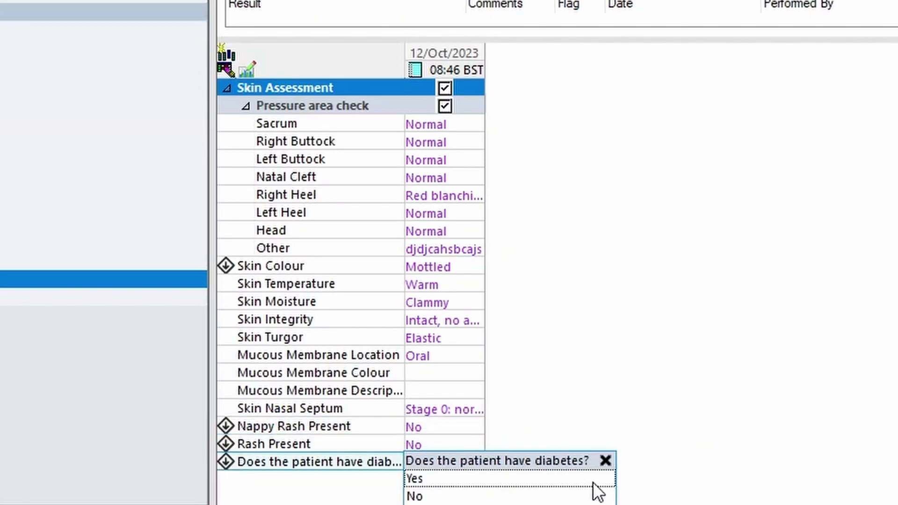
left_click(418, 497)
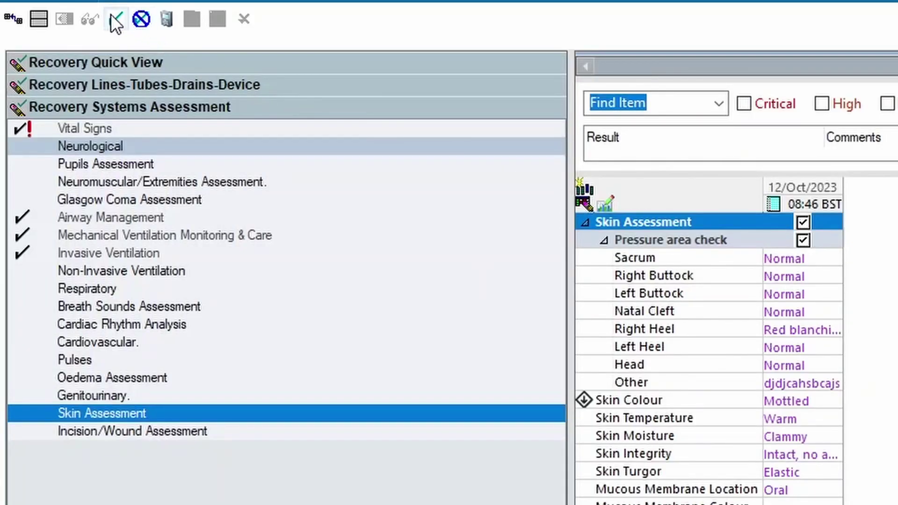
Sign the skin assessment entries
left_click(116, 20)
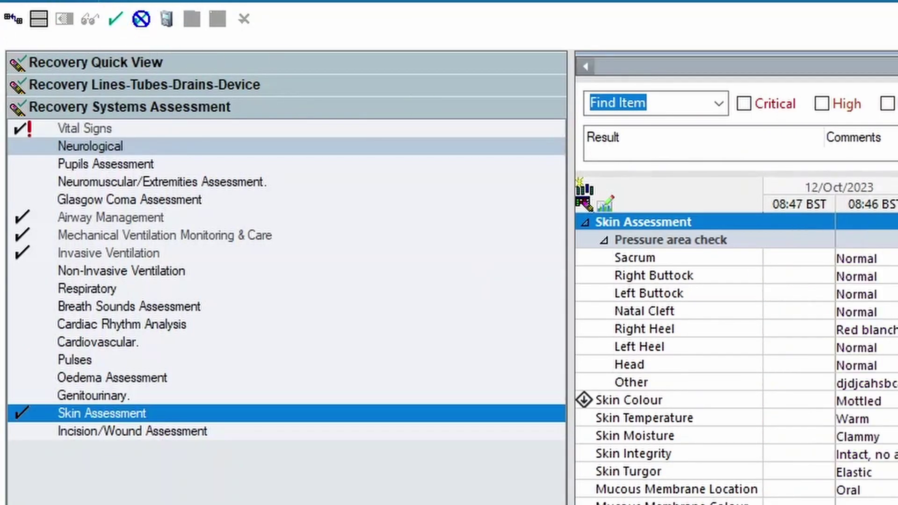